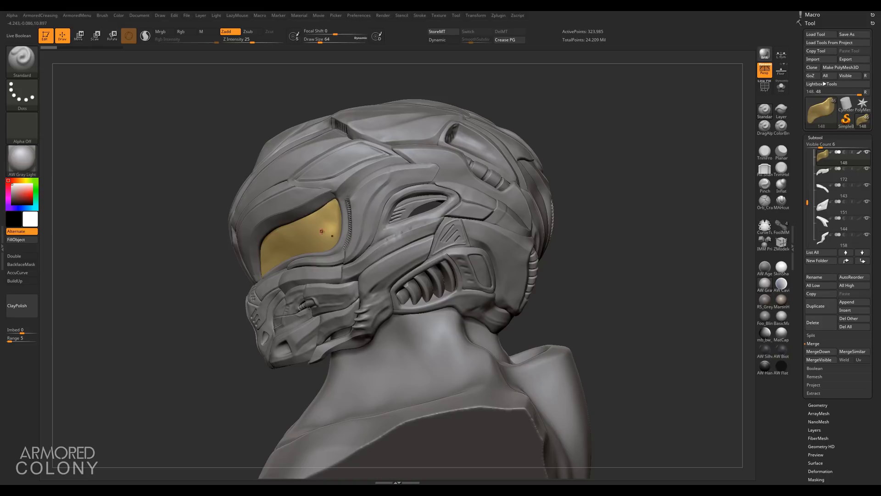
Step: Isolate the visor subtool and fill it with an orange color
key(alt+s)
key(space)
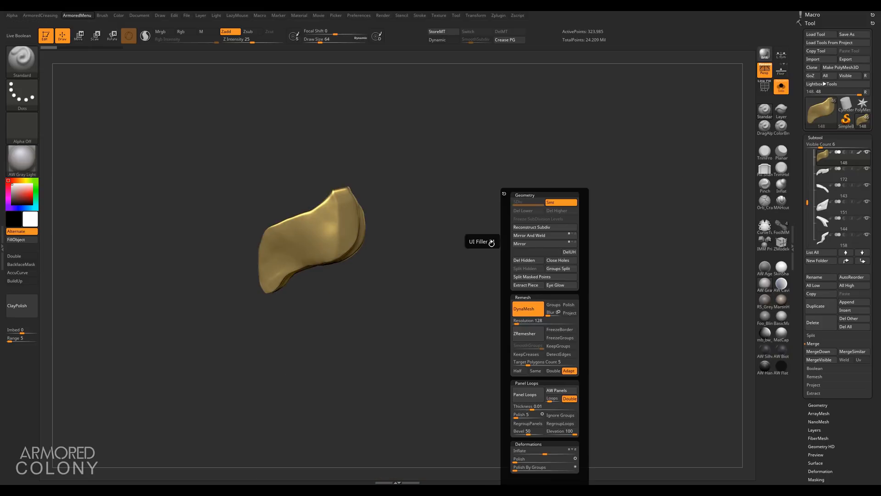
ctrl+click(447, 238)
key(space)
click(550, 276)
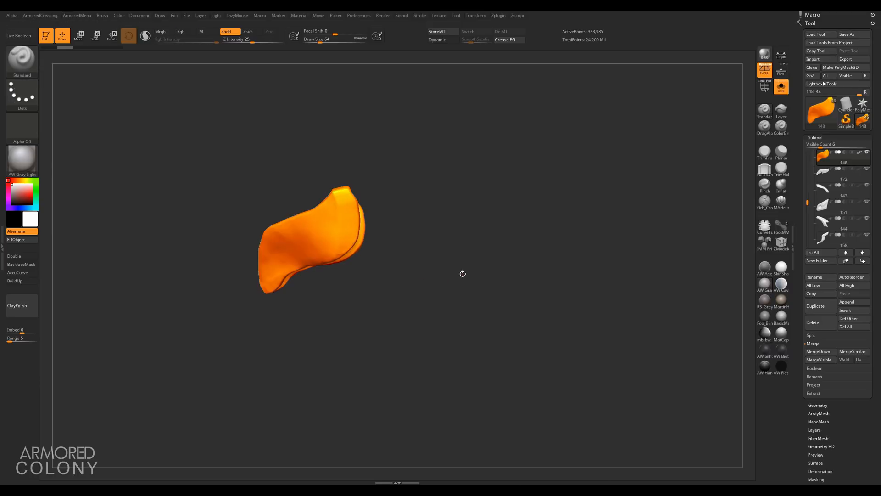
Step: Exit solo view, select the body subtool and hide it so only the helmet remains visible
key(alt+s)
alt+click(526, 222)
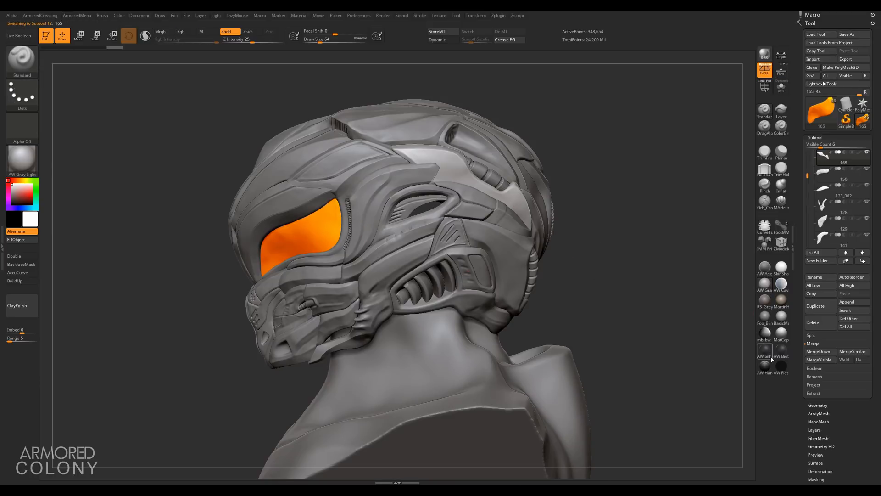
click(766, 352)
alt+click(459, 358)
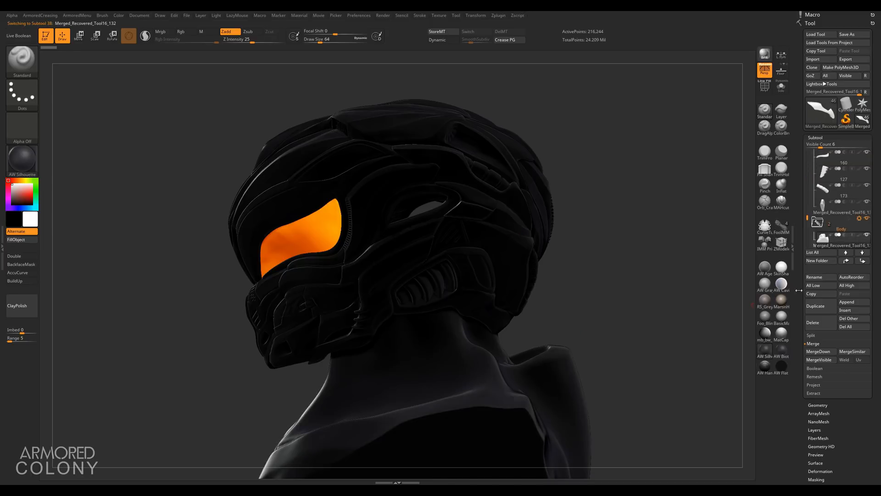
click(867, 235)
Step: Apply the RS_GreyClay material to the helmet
alt+click(376, 218)
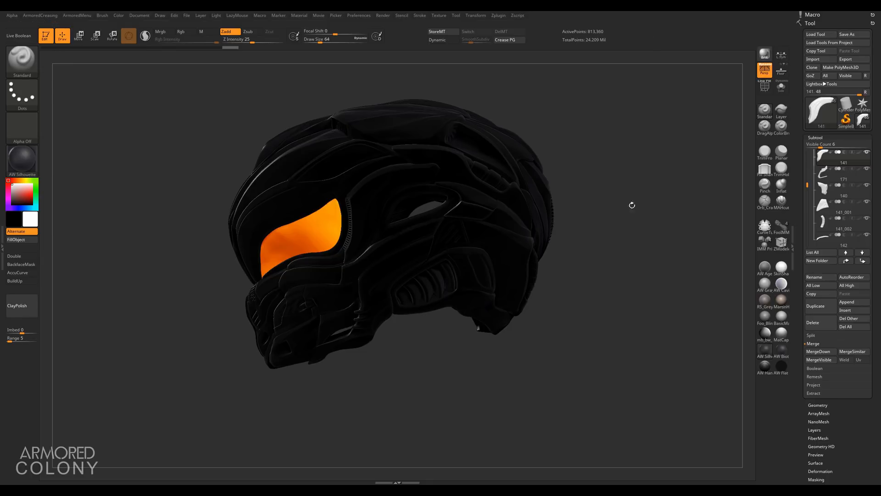
key(shift)
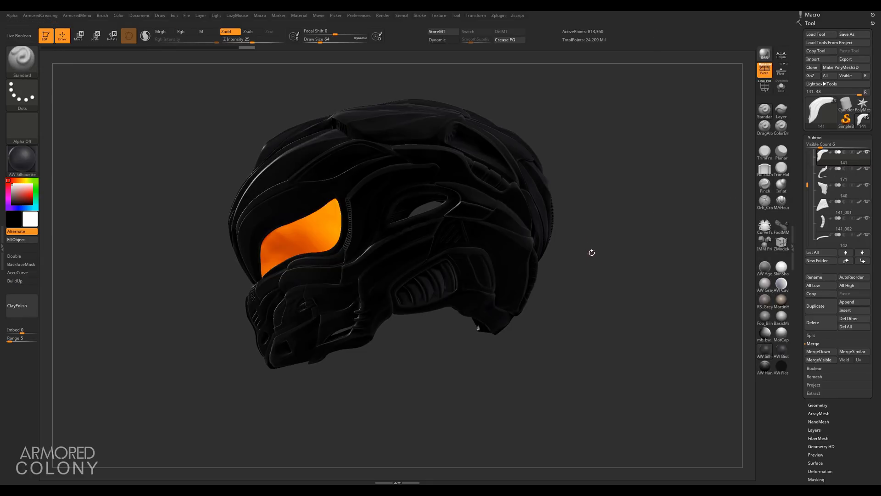
click(768, 301)
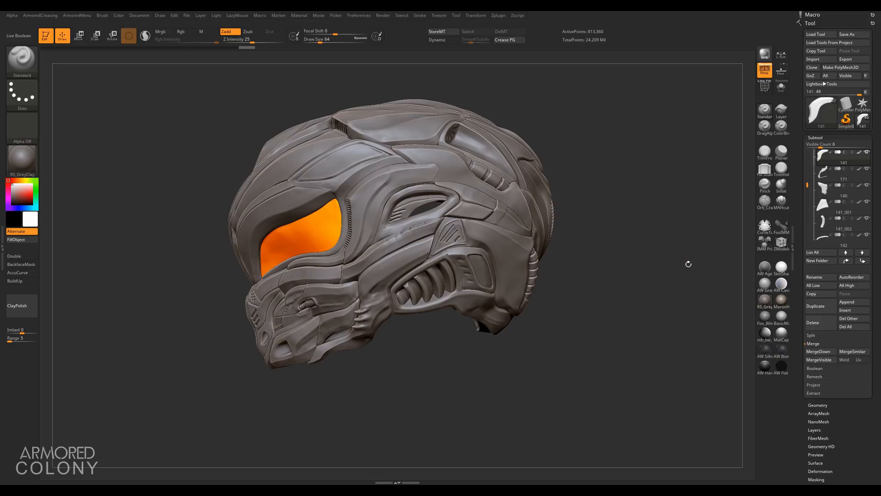
Step: Open Windows Ink Screen Sketch over the helmet and choose the yellow pen
key(super+w)
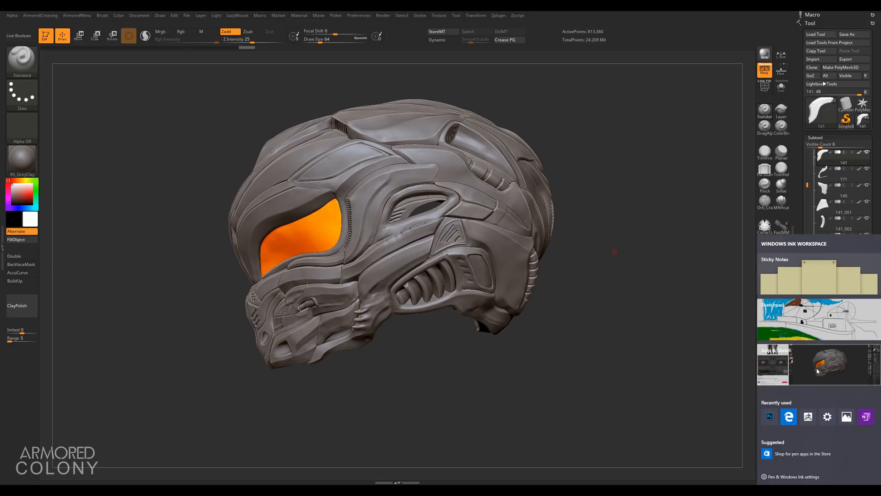
click(817, 371)
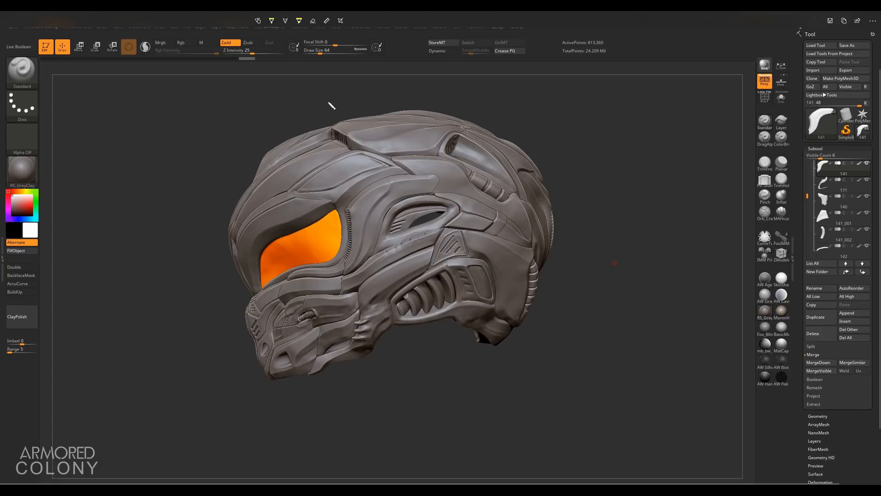
click(271, 21)
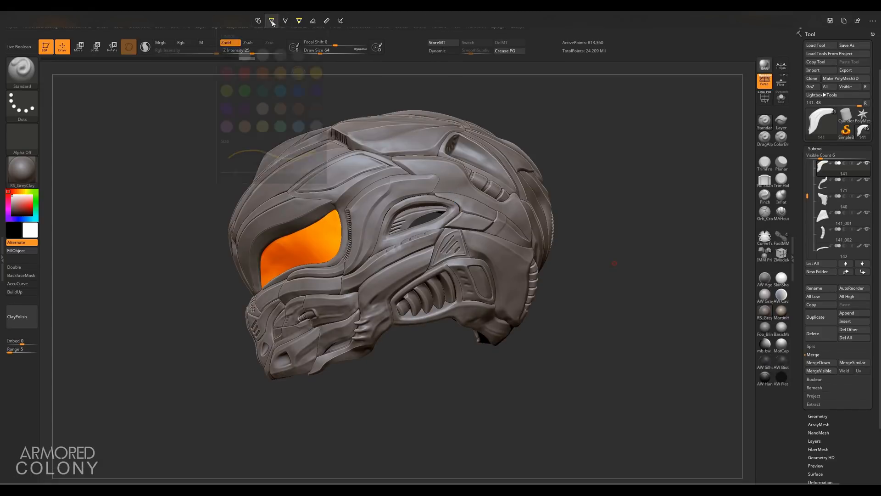
click(475, 18)
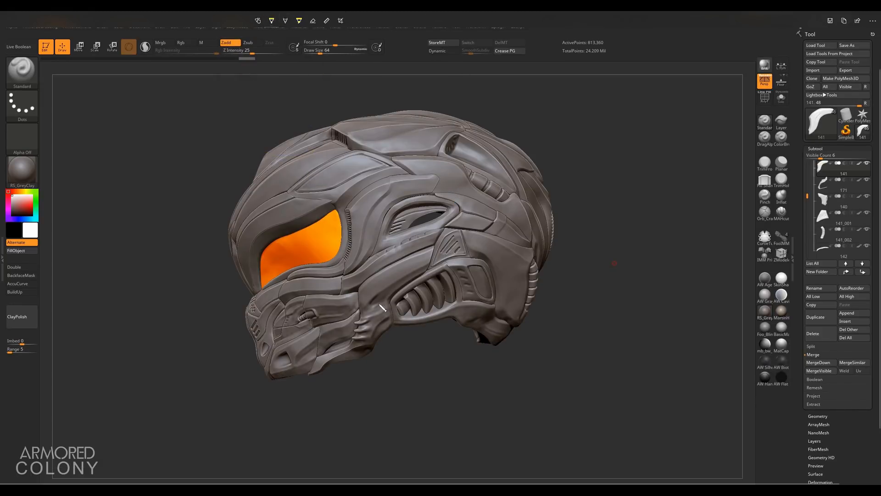
Step: Circle five helmet panels in yellow: the brow, temple, cheek vents, jaw and rear side piece
mouse_move(305, 178)
mouse_down()
mouse_move(285, 192)
mouse_move(344, 199)
mouse_move(383, 185)
mouse_move(396, 162)
mouse_move(369, 147)
mouse_move(296, 183)
mouse_up()
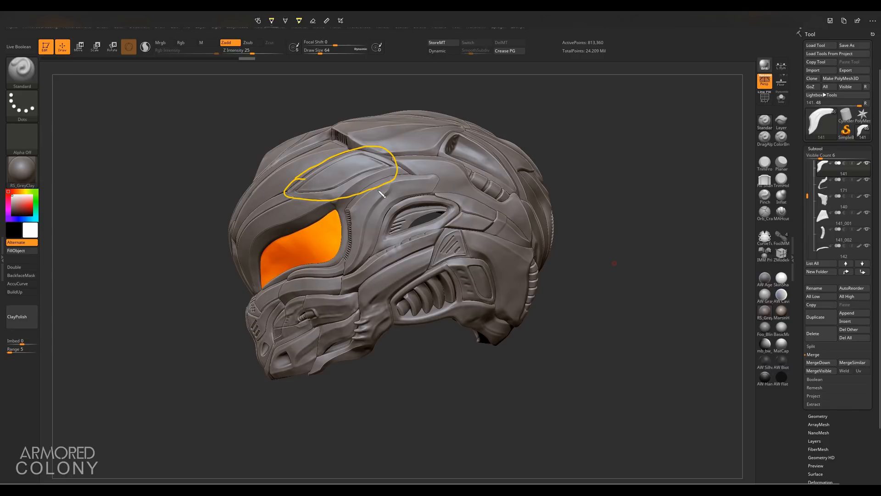
mouse_move(424, 192)
mouse_down()
mouse_move(387, 205)
mouse_move(380, 240)
mouse_move(438, 226)
mouse_move(411, 193)
mouse_up()
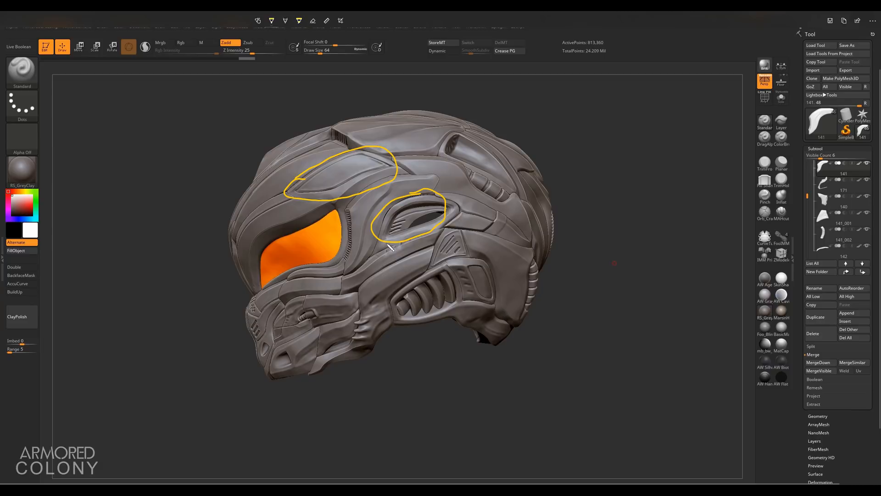
mouse_move(429, 269)
mouse_down()
mouse_move(412, 273)
mouse_move(390, 306)
mouse_move(456, 300)
mouse_move(425, 265)
mouse_up()
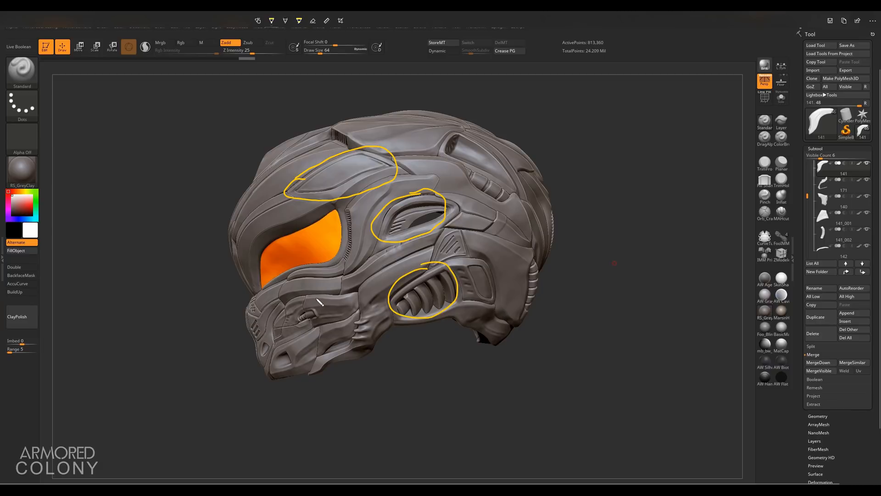
mouse_move(311, 293)
mouse_down()
mouse_move(294, 299)
mouse_move(269, 324)
mouse_move(295, 340)
mouse_move(362, 302)
mouse_move(341, 292)
mouse_move(303, 297)
mouse_up()
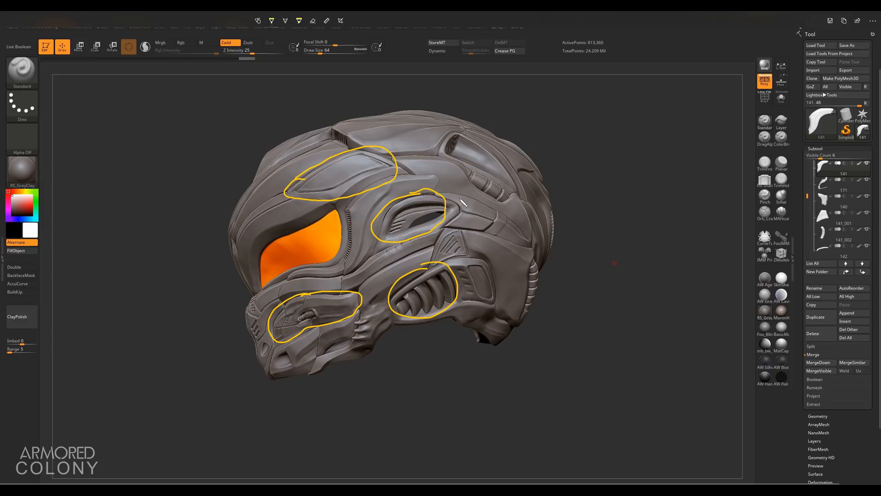
mouse_move(459, 194)
mouse_down()
mouse_move(446, 229)
mouse_move(477, 237)
mouse_move(497, 224)
mouse_move(491, 205)
mouse_move(458, 196)
mouse_up()
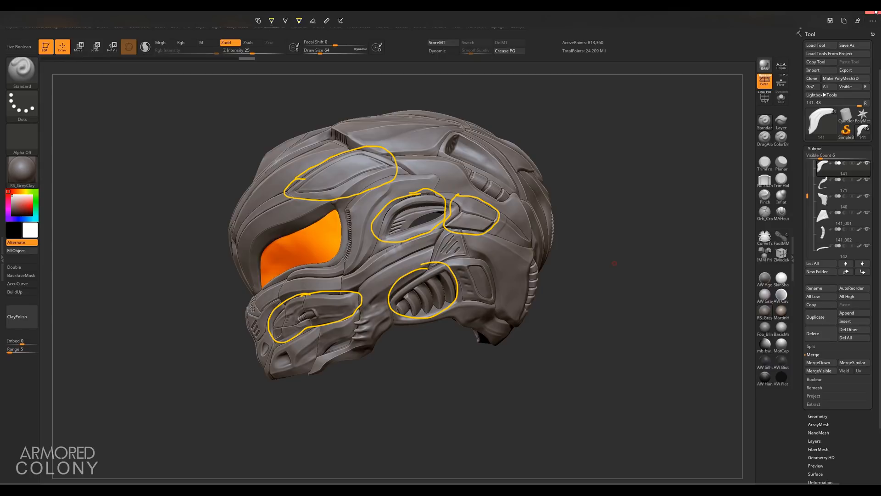
Step: Exit Screen Sketch, discarding the annotations
key(Escape)
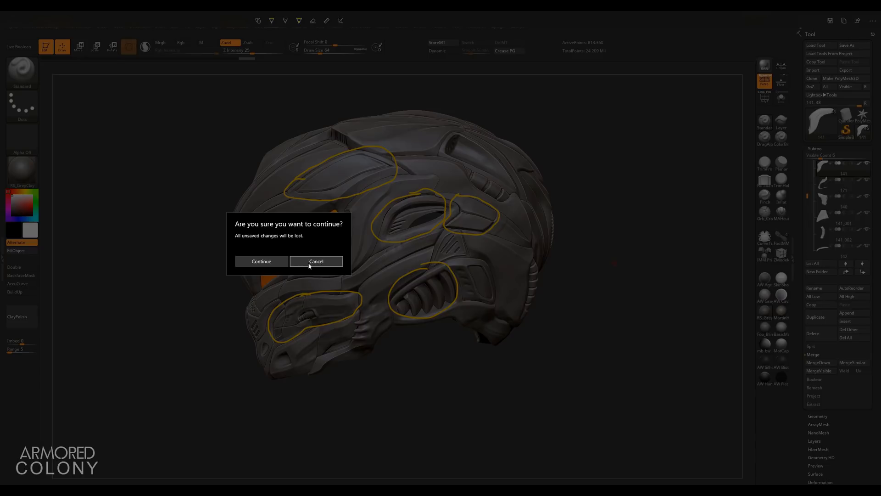
click(276, 261)
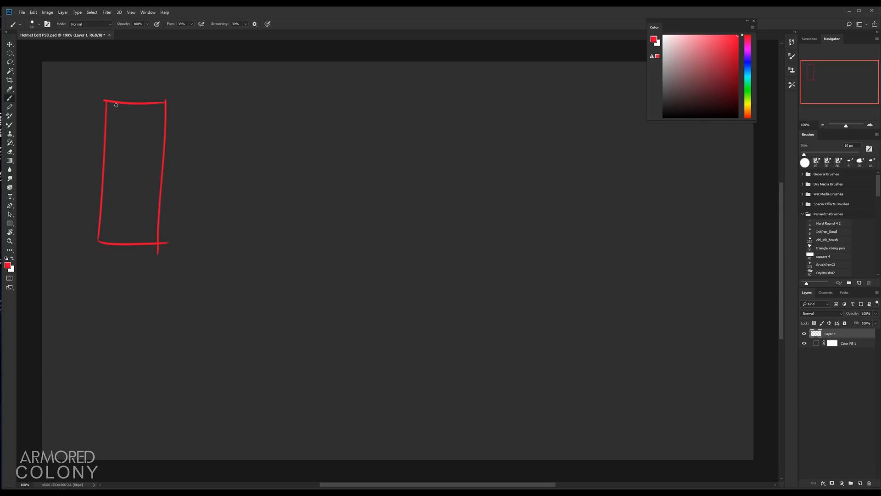
Step: Lasso the red rectangle sketch and duplicate it into a row of four panels, then deselect
key(l)
mouse_move(89, 136)
mouse_down()
mouse_move(72, 252)
mouse_move(134, 311)
mouse_move(202, 197)
mouse_move(187, 111)
mouse_move(154, 75)
mouse_move(94, 94)
mouse_move(92, 142)
mouse_up()
key(v)
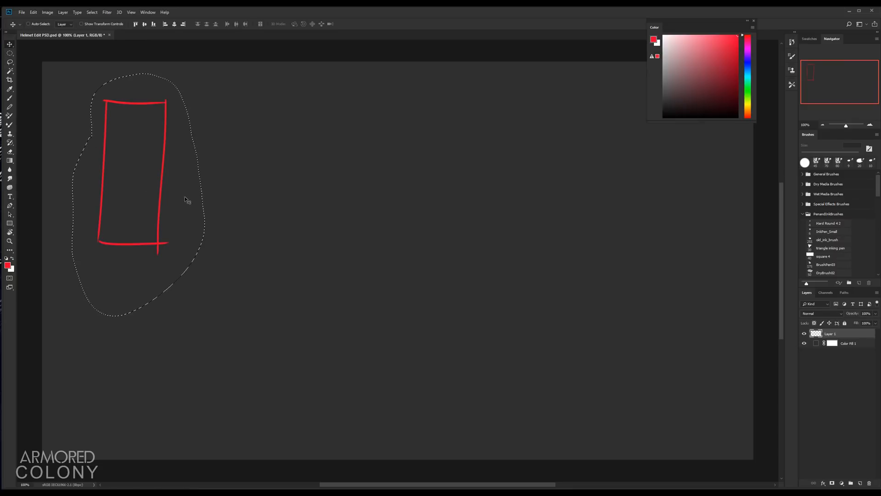
mouse_move(179, 188)
alt+mouse_down()
mouse_move(235, 181)
mouse_move(277, 192)
mouse_move(326, 178)
mouse_move(325, 186)
mouse_move(329, 176)
mouse_move(420, 174)
alt+mouse_up()
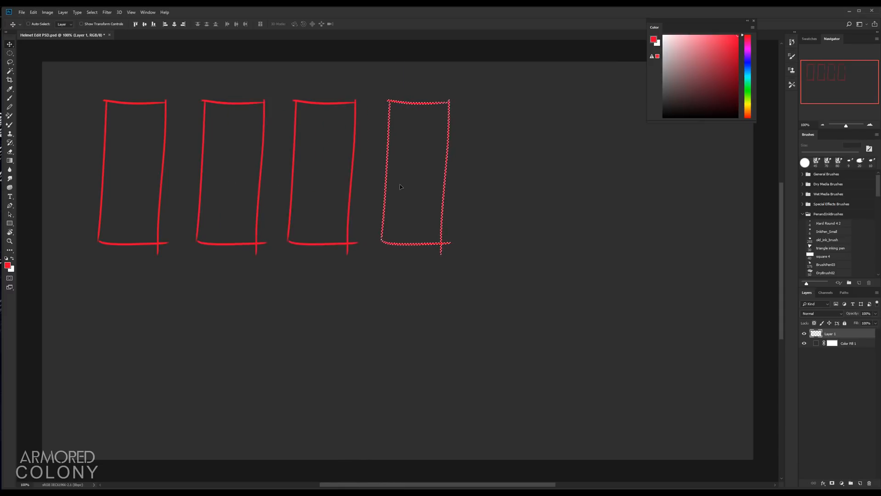
key(ctrl+d)
Step: Brush a grid into the first panel with one vertical line and several horizontal lines
key(b)
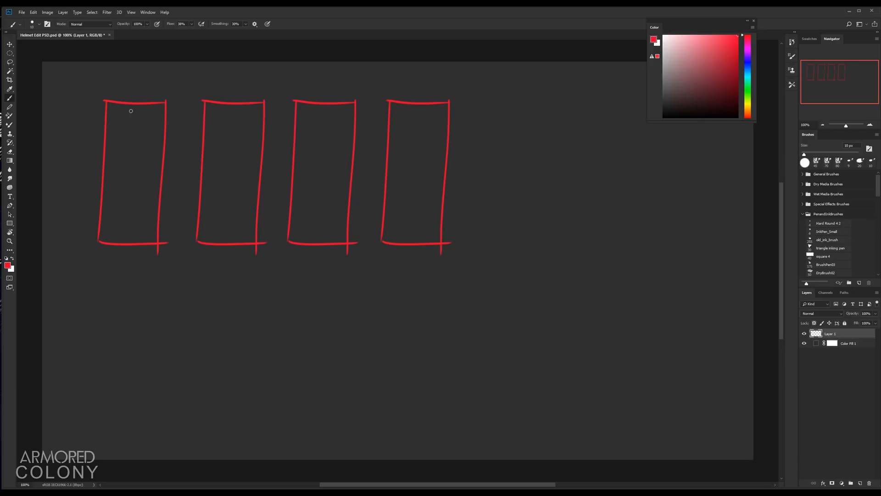
drag(130, 104, 131, 230)
drag(105, 179, 160, 178)
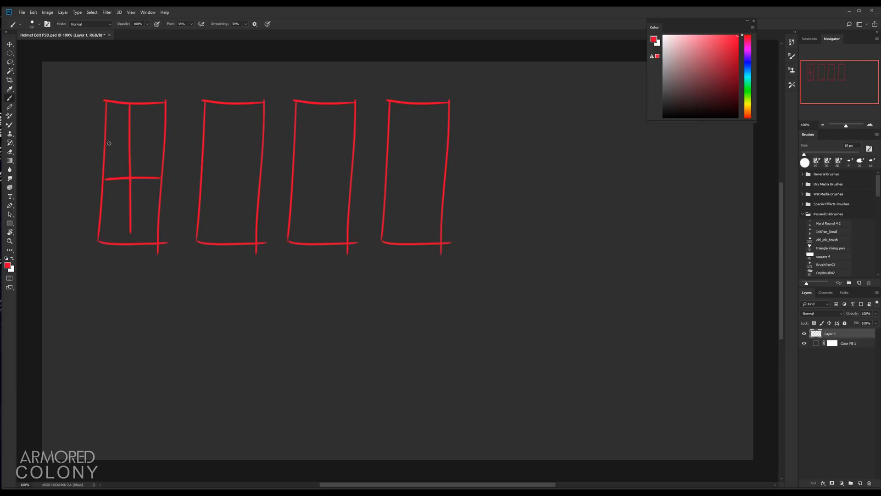
drag(104, 145, 167, 143)
mouse_move(102, 215)
mouse_down()
mouse_move(161, 212)
mouse_move(131, 241)
mouse_up()
Step: Divide the second panel near its bottom and annotate it with an arrow and the ratio 70/30
drag(201, 197, 257, 197)
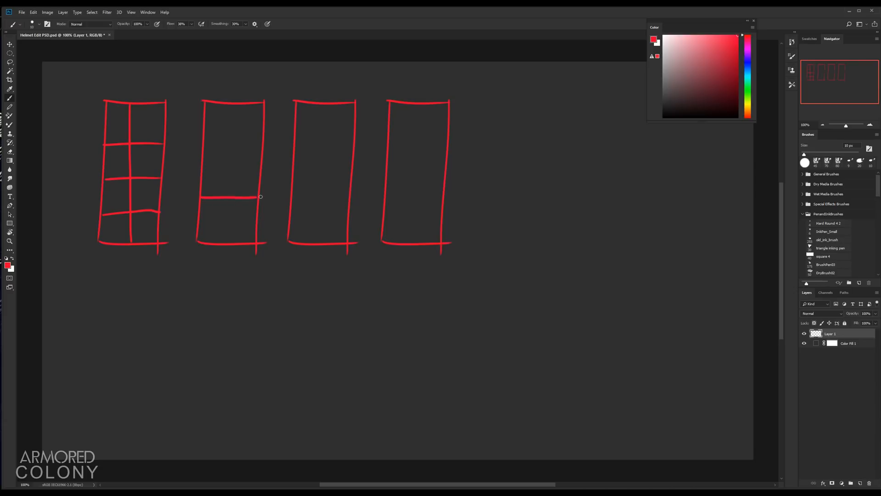
key(ctrl+z)
drag(201, 203, 253, 205)
mouse_move(220, 113)
mouse_down()
mouse_move(219, 133)
mouse_move(241, 149)
mouse_move(233, 196)
mouse_up()
key(ctrl+z)
drag(207, 230, 230, 226)
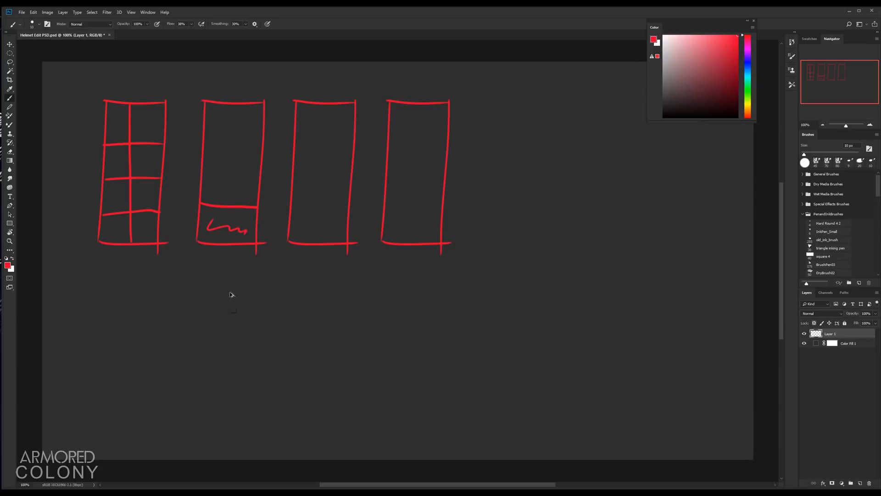
key(ctrl+z)
mouse_move(192, 279)
mouse_down()
mouse_move(193, 304)
mouse_move(216, 282)
mouse_move(212, 312)
mouse_up()
mouse_move(229, 290)
mouse_down()
mouse_move(233, 303)
mouse_move(245, 293)
mouse_move(230, 267)
mouse_up()
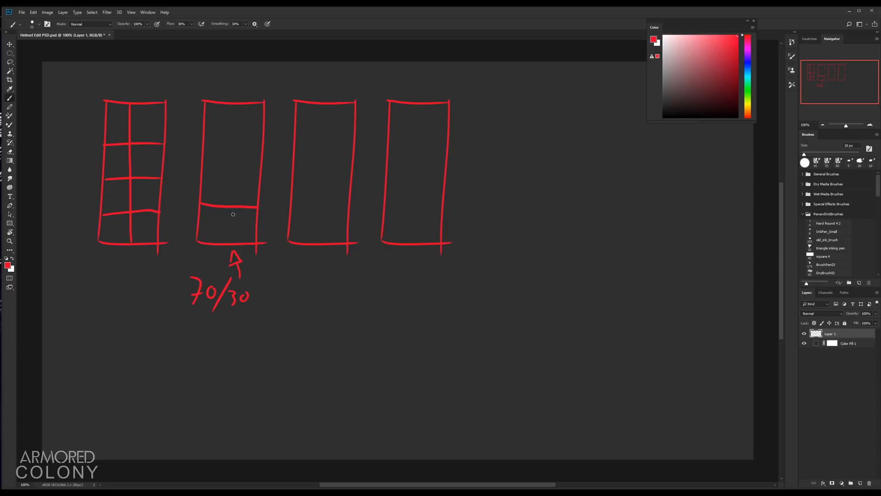
mouse_move(200, 203)
mouse_down()
mouse_move(255, 208)
mouse_move(226, 234)
mouse_move(240, 195)
mouse_move(214, 210)
mouse_move(241, 225)
mouse_move(226, 214)
mouse_up()
key(ctrl+z)
key(ctrl+z)
drag(199, 173, 268, 173)
key(e)
drag(202, 203, 258, 205)
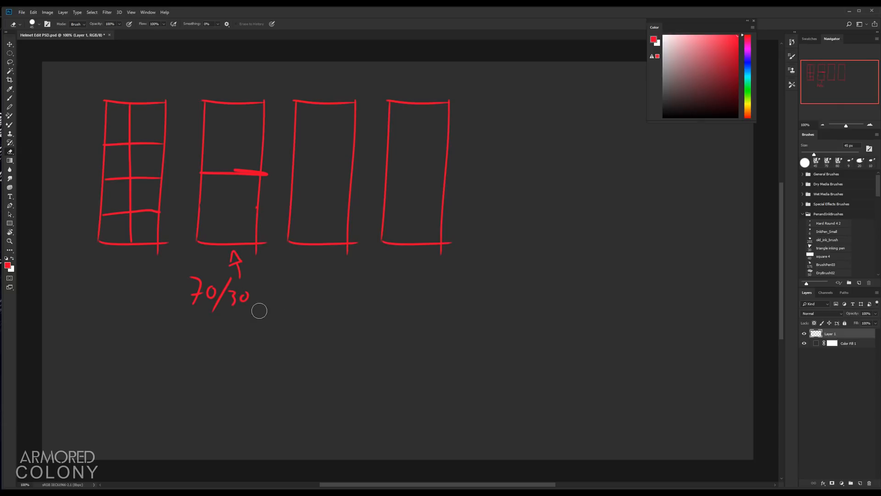
key(ctrl+alt+z)
key(ctrl+alt+z)
key(b)
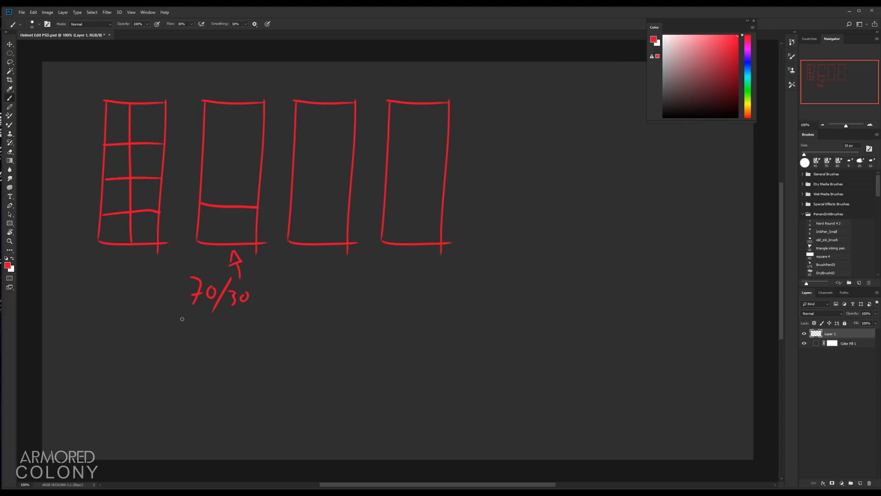
drag(178, 320, 265, 315)
key(ctrl+alt+z)
Step: Divide the third panel near its bottom, label its sections B and M, and add an arrow beneath it
drag(291, 211, 348, 212)
mouse_move(313, 157)
mouse_down()
mouse_move(318, 146)
mouse_move(315, 162)
mouse_up()
mouse_move(311, 226)
mouse_down()
mouse_move(313, 218)
mouse_move(326, 224)
mouse_move(302, 234)
mouse_move(328, 237)
mouse_move(285, 234)
mouse_move(348, 235)
mouse_move(307, 240)
mouse_up()
key(ctrl+z)
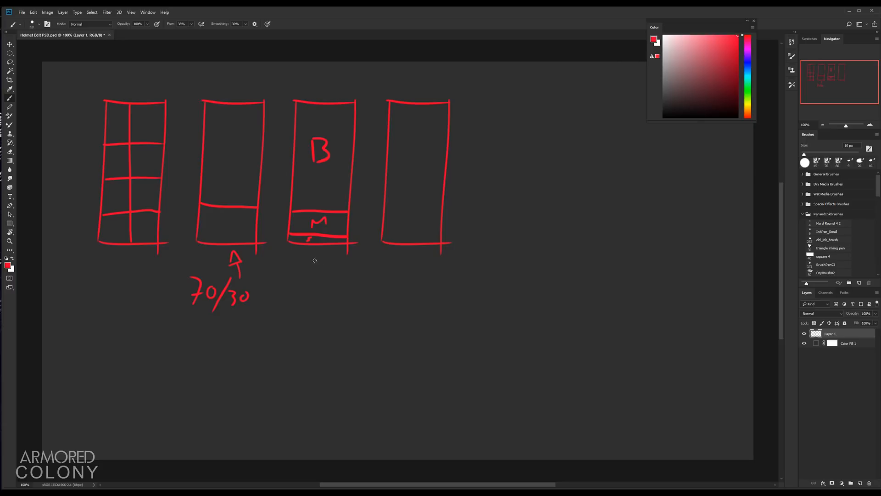
mouse_move(312, 264)
mouse_down()
mouse_move(327, 260)
mouse_move(317, 289)
mouse_up()
Step: Draw a curved divider and a circle in the fourth panel and reshape its top into a slanted edge
mouse_move(384, 214)
mouse_down()
mouse_move(422, 201)
mouse_move(416, 211)
mouse_move(408, 212)
mouse_move(445, 188)
mouse_up()
mouse_move(397, 222)
mouse_down()
mouse_move(407, 232)
mouse_move(398, 221)
mouse_up()
key(e)
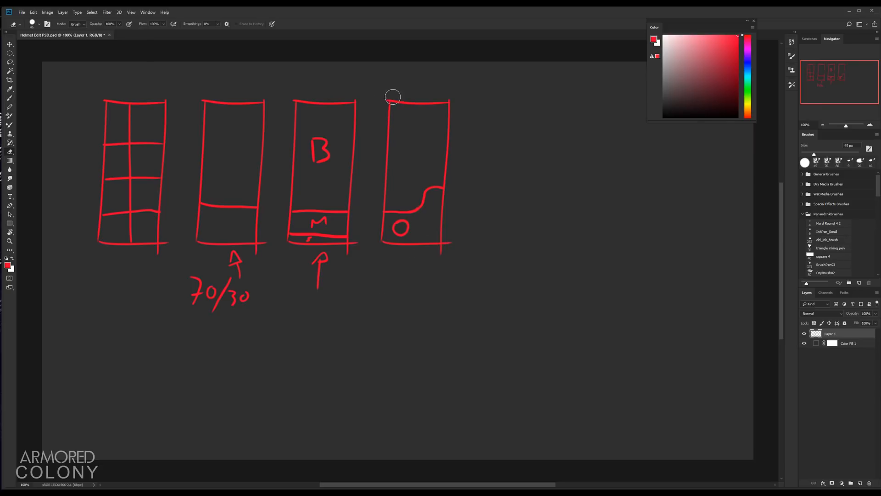
mouse_move(391, 94)
mouse_down()
mouse_move(383, 208)
mouse_move(420, 113)
mouse_move(438, 103)
mouse_move(392, 109)
mouse_move(403, 109)
mouse_up()
key(b)
key(e)
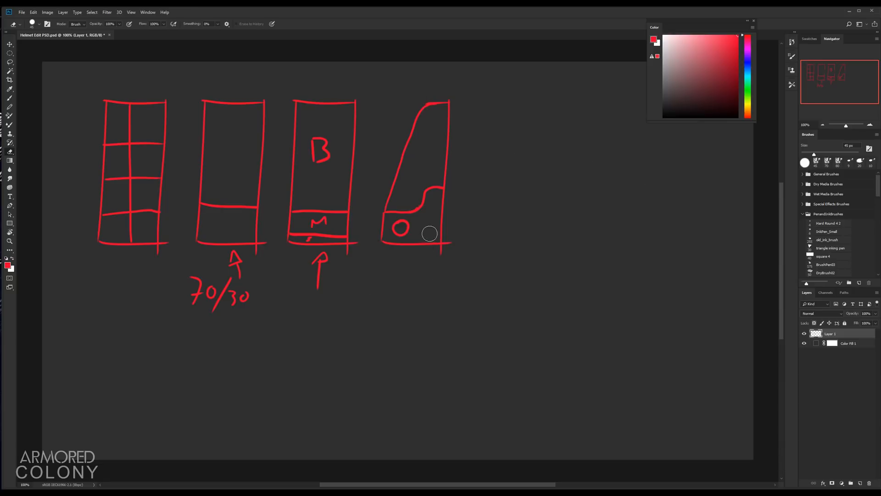
key(b)
Step: Lasso the fourth panel and duplicate it to the right as a fifth panel, then deselect
key(l)
mouse_move(407, 112)
mouse_down()
mouse_move(366, 207)
mouse_move(368, 250)
mouse_move(452, 259)
mouse_move(481, 136)
mouse_move(434, 87)
mouse_move(399, 114)
mouse_up()
key(v)
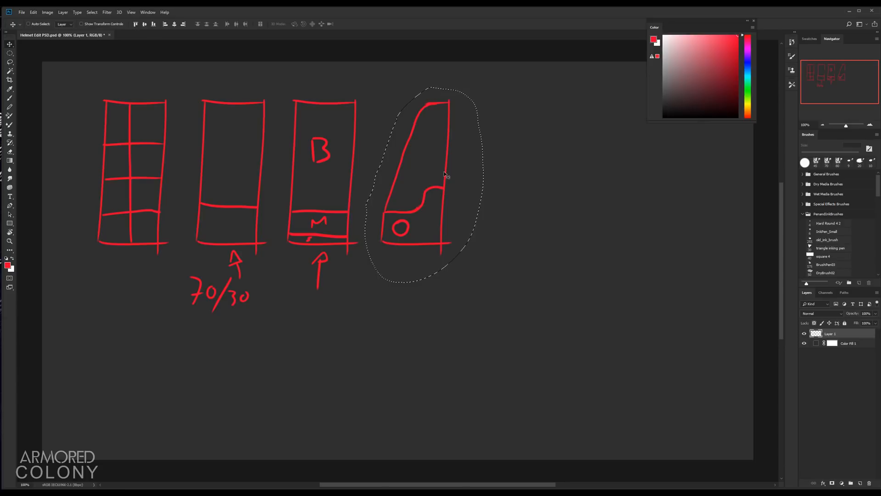
drag(422, 209, 507, 193)
key(ctrl+d)
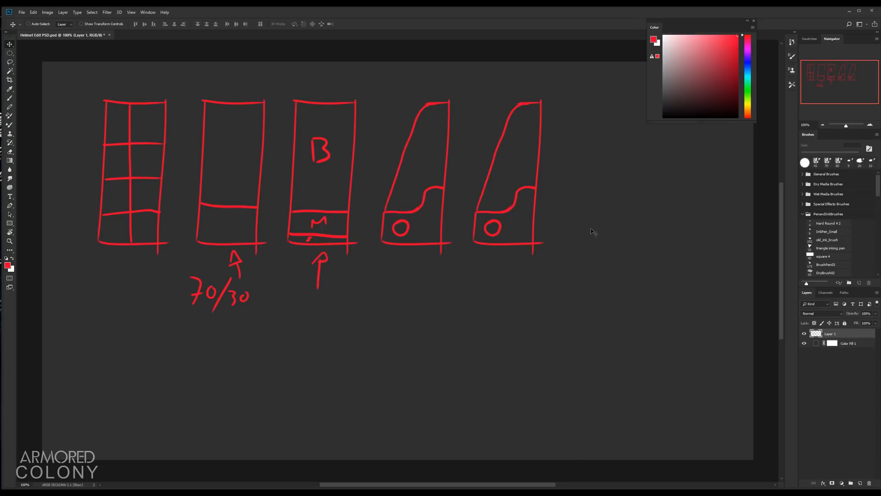
Step: Lasso the lower part of the fifth panel and delete it
key(l)
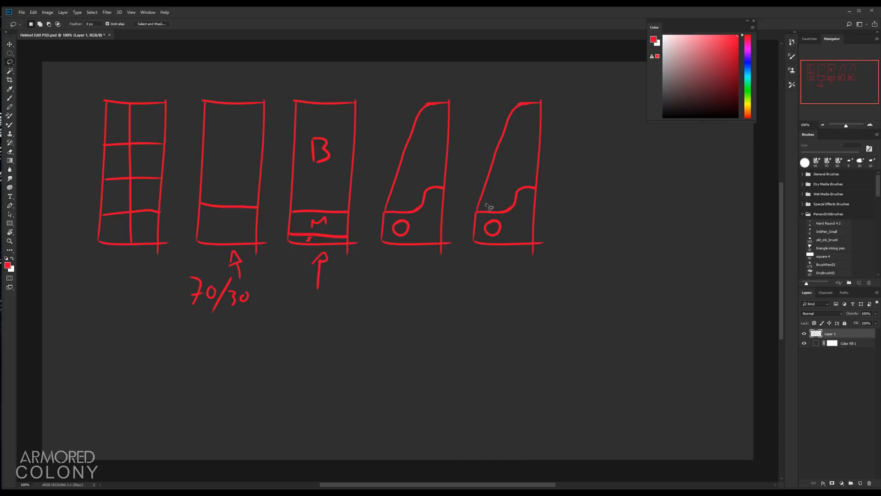
mouse_move(488, 206)
mouse_down()
mouse_move(465, 237)
mouse_move(536, 268)
mouse_move(569, 206)
mouse_move(556, 190)
mouse_move(514, 183)
mouse_move(488, 207)
mouse_up()
key(Delete)
key(ctrl+d)
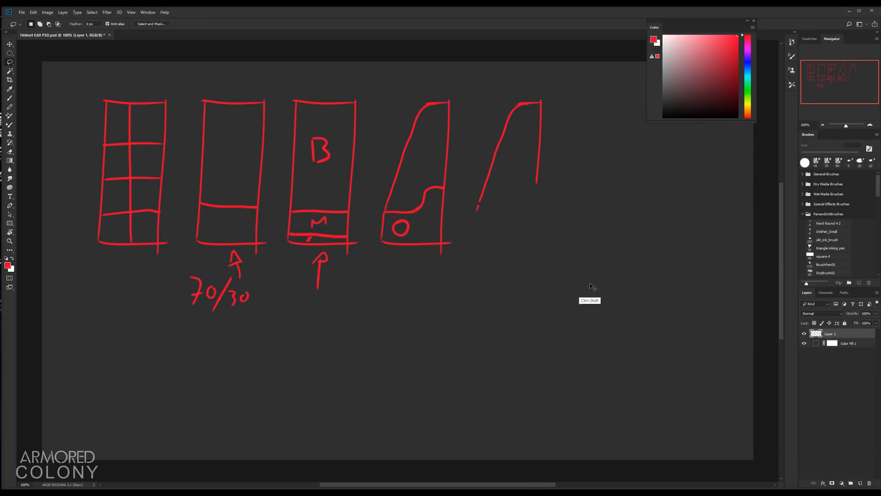
Step: Paste the copied lower section back into the fifth panel and shift its hue to magenta
key(ctrl+shift+v)
key(ctrl+u)
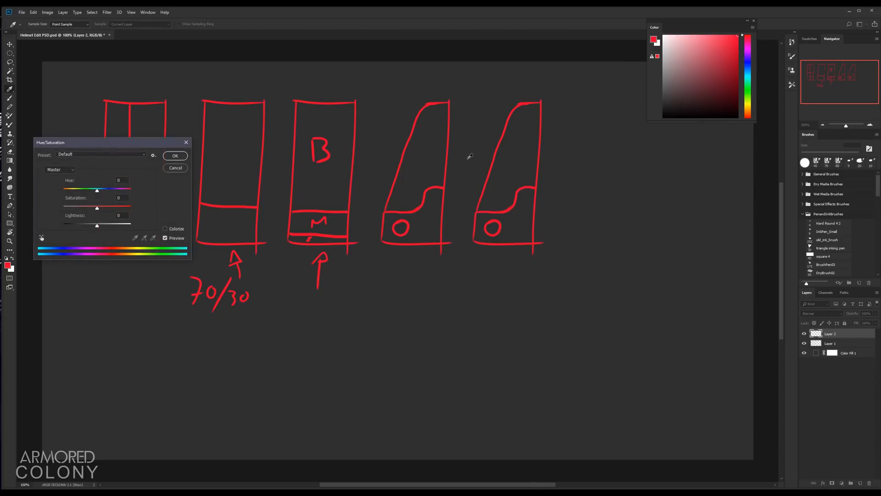
drag(98, 190, 81, 194)
click(173, 156)
Step: Lasso the circle in the fifth panel and shift its hue to blue
key(l)
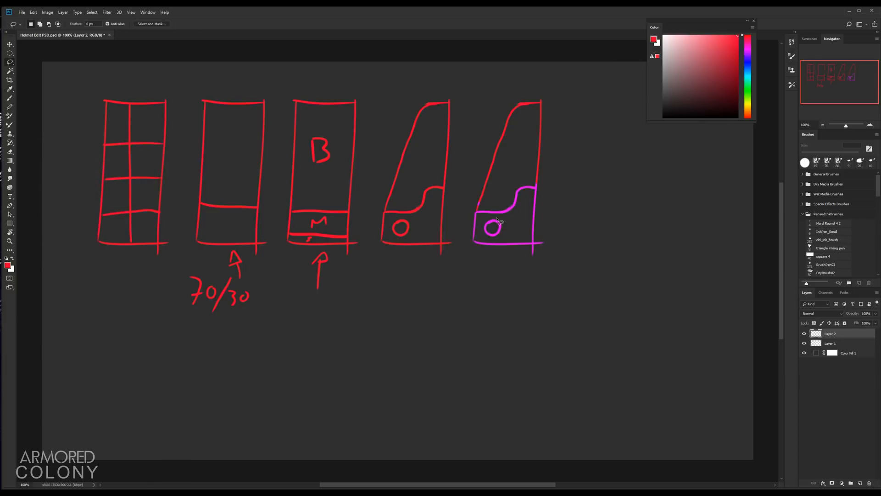
mouse_move(484, 221)
mouse_down()
mouse_move(479, 236)
mouse_move(499, 243)
mouse_move(513, 227)
mouse_move(490, 220)
mouse_up()
drag(482, 227, 483, 222)
key(ctrl+u)
drag(97, 189, 75, 189)
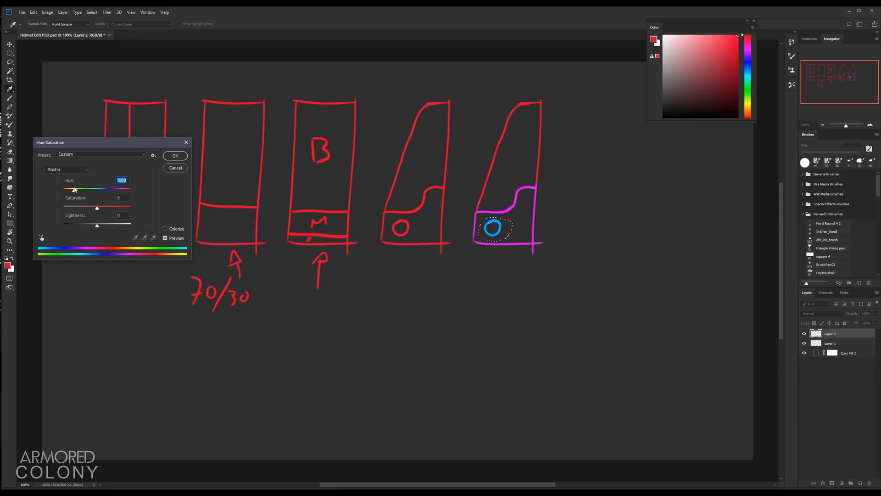
click(183, 157)
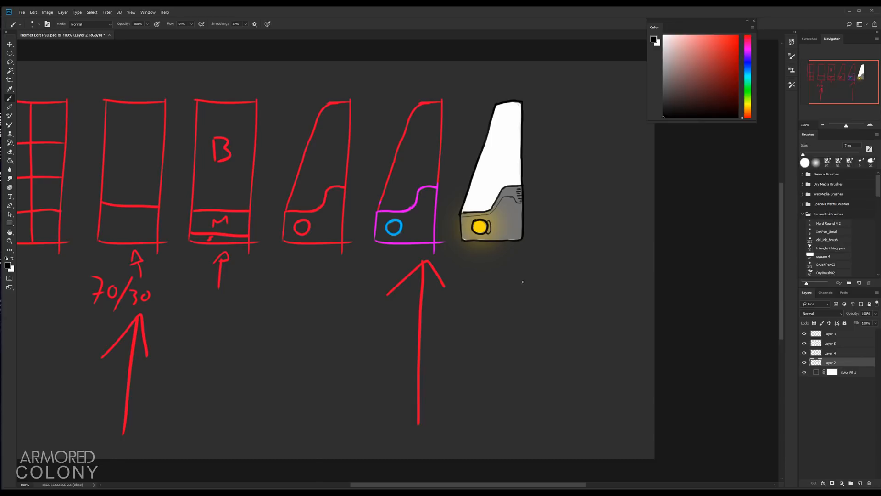
Step: Lasso the arrow under the fifth panel and move it beneath the shaded sixth panel
key(l)
mouse_move(371, 293)
mouse_down()
mouse_move(345, 419)
mouse_move(426, 439)
mouse_move(500, 354)
mouse_move(477, 290)
mouse_move(415, 255)
mouse_up()
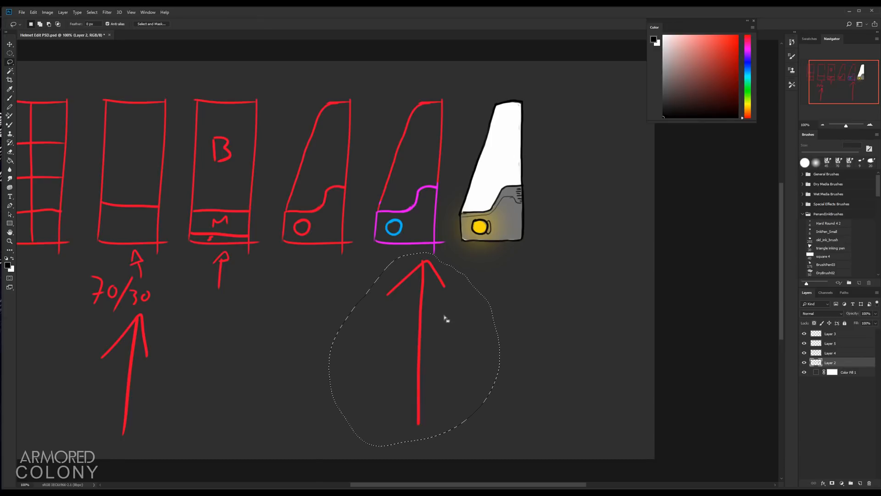
key(v)
drag(431, 335, 489, 326)
key(b)
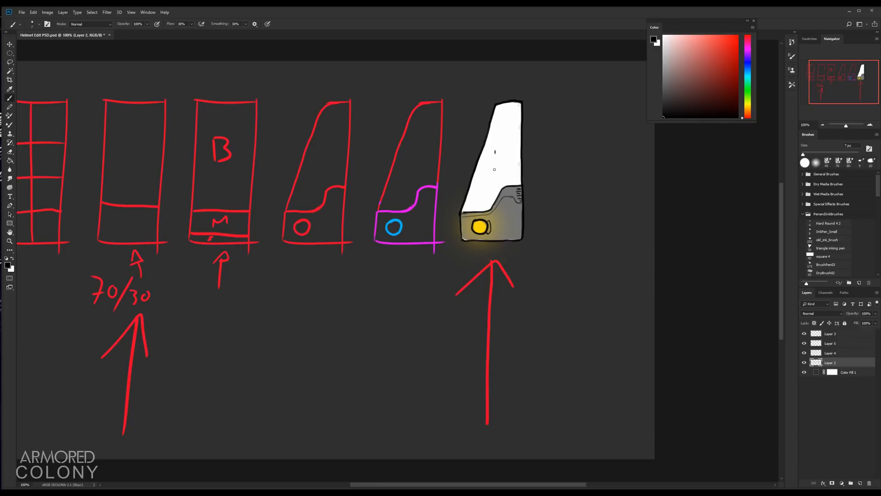
mouse_move(495, 170)
mouse_down()
mouse_move(495, 152)
mouse_move(496, 160)
mouse_move(511, 152)
mouse_up()
key(ctrl+z)
key(ctrl+z)
Step: Switch to the top layer and draw a red arrow pointing at the fourth panel's slanted top edge
click(840, 334)
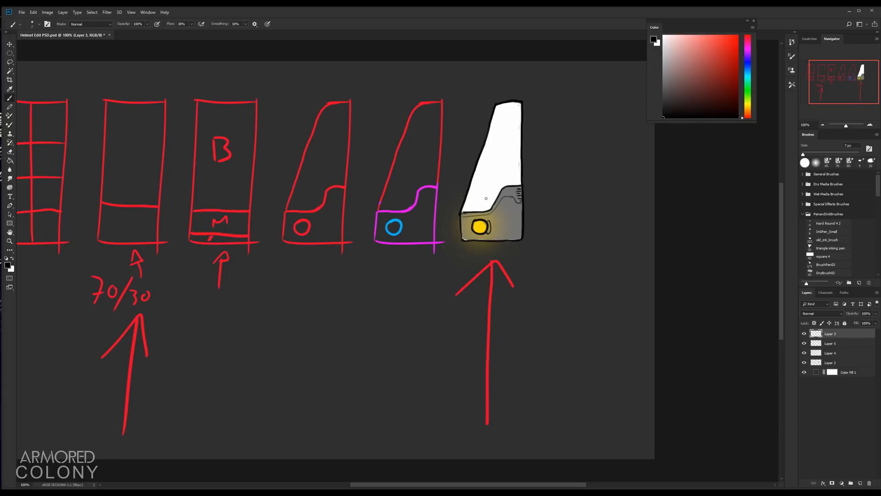
mouse_move(461, 224)
mouse_down()
mouse_move(467, 242)
mouse_move(495, 245)
mouse_move(513, 242)
mouse_up()
key(ctrl+z)
mouse_move(471, 211)
mouse_down()
mouse_move(458, 238)
mouse_move(538, 240)
mouse_move(532, 188)
mouse_move(455, 218)
mouse_move(536, 245)
mouse_move(536, 180)
mouse_move(457, 217)
mouse_move(487, 214)
mouse_move(505, 198)
mouse_move(517, 202)
mouse_move(521, 186)
mouse_move(499, 196)
mouse_up()
key(ctrl+z)
click(738, 36)
key(ctrl+z)
key(ctrl+z)
key(ctrl+shift+z)
key(ctrl+z)
mouse_move(369, 85)
mouse_down()
mouse_move(382, 116)
mouse_move(435, 71)
mouse_up()
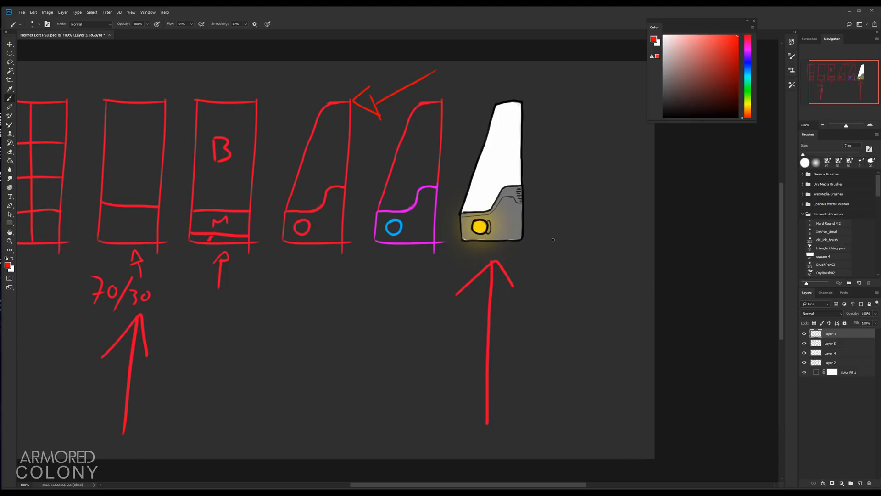
Step: Try circling the second panel and underlining the 70/30 ratio in orange
drag(337, 240, 412, 268)
scroll(660, 297, down, 2)
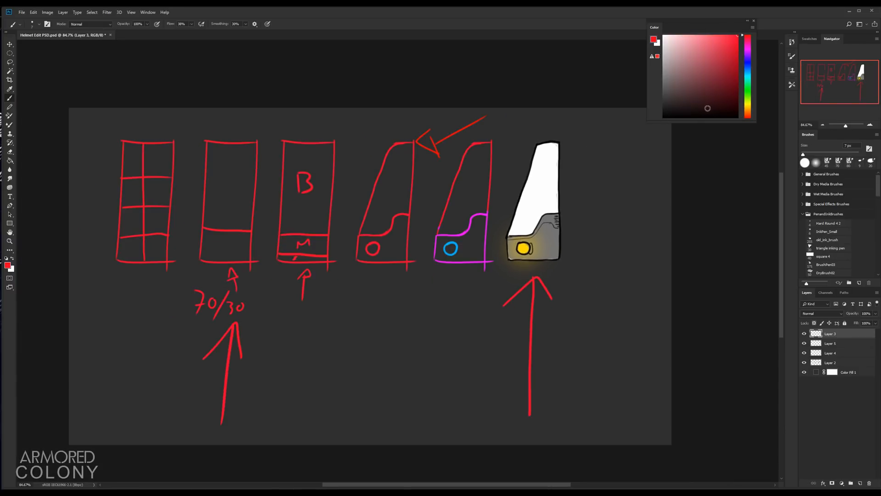
click(750, 110)
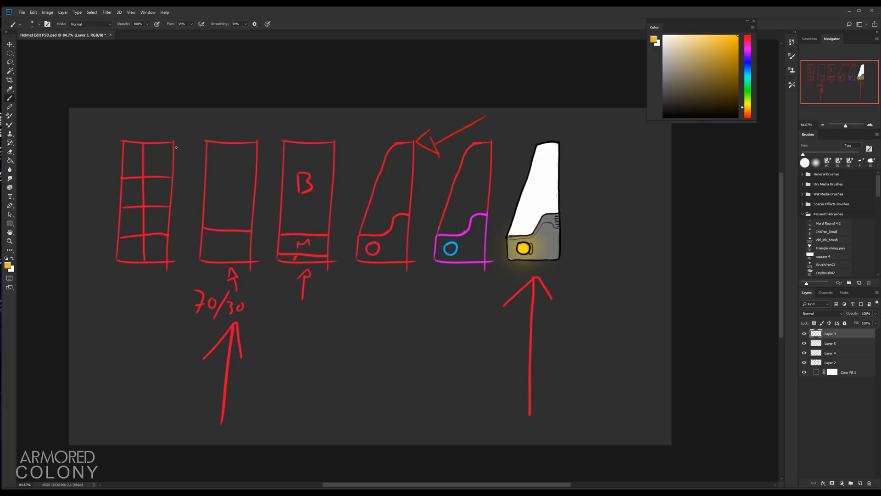
mouse_move(215, 132)
mouse_down()
mouse_move(185, 173)
mouse_move(186, 265)
mouse_move(237, 275)
mouse_move(278, 185)
mouse_up()
drag(279, 154, 220, 129)
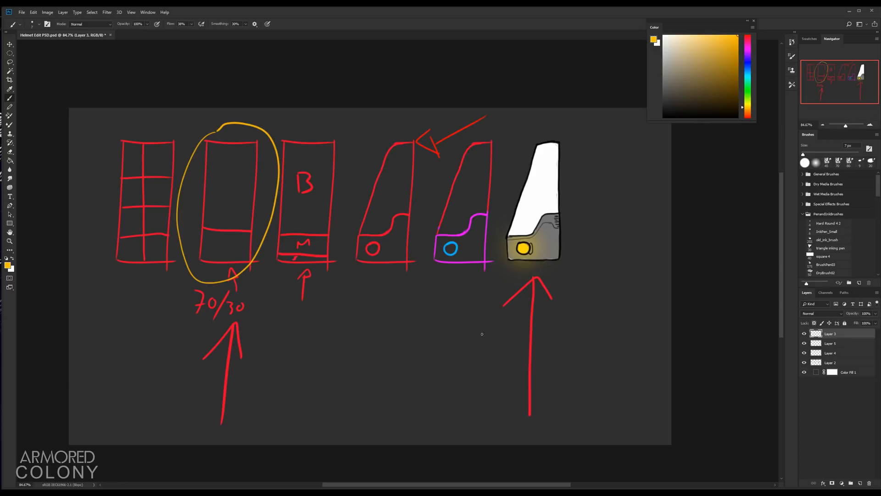
key(ctrl+z)
mouse_move(219, 315)
mouse_down()
mouse_move(200, 321)
mouse_move(250, 316)
mouse_move(197, 322)
mouse_up()
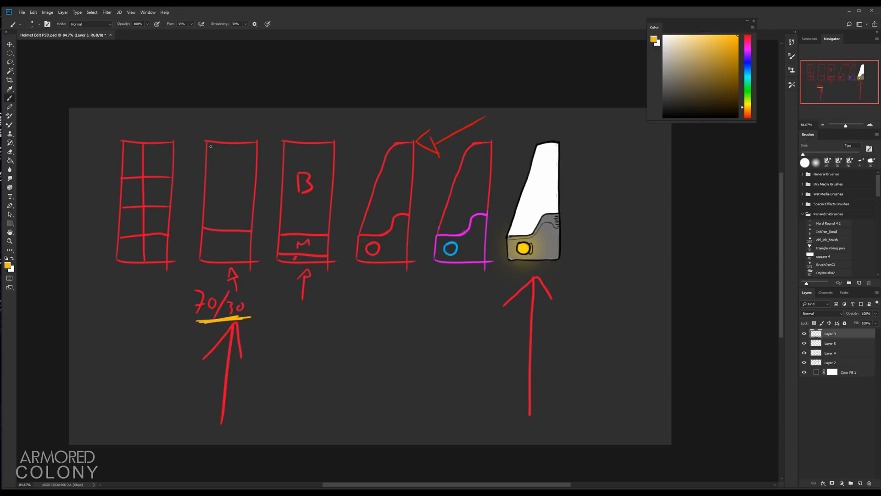
key(ctrl+z)
Step: Try outlining the second panel in orange and adding orange strokes to the sixth panel
mouse_move(208, 140)
mouse_down()
mouse_move(204, 258)
mouse_move(246, 258)
mouse_move(257, 155)
mouse_move(251, 144)
mouse_move(213, 149)
mouse_up()
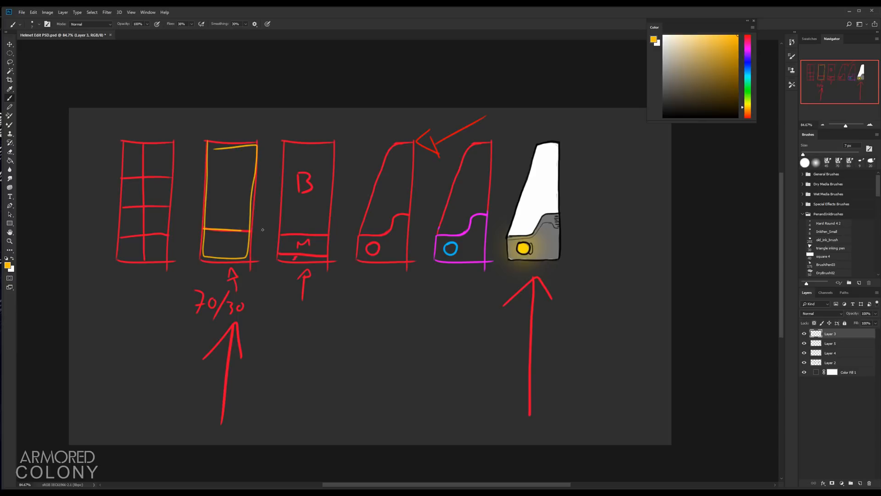
key(ctrl+alt+z)
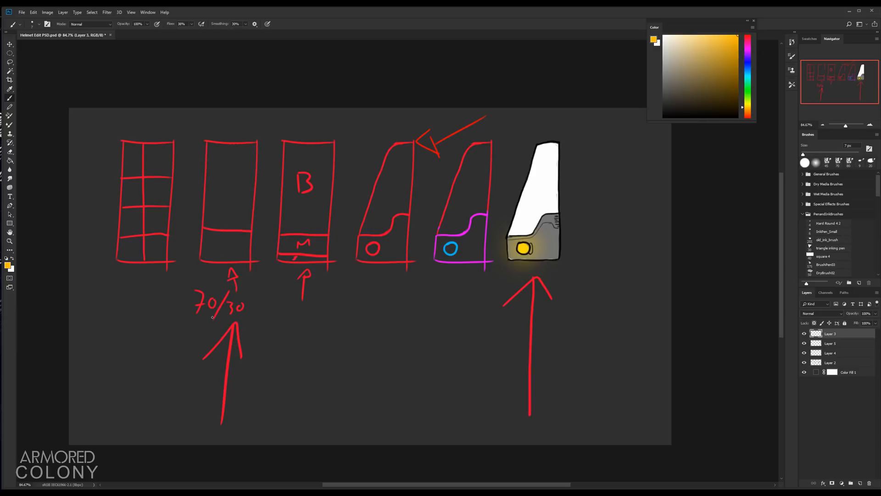
drag(188, 315, 269, 309)
key(ctrl+alt+z)
mouse_move(697, 45)
mouse_down()
mouse_move(690, 40)
mouse_move(653, 131)
mouse_up()
drag(535, 179, 531, 199)
key(ctrl+alt+z)
click(748, 37)
click(737, 36)
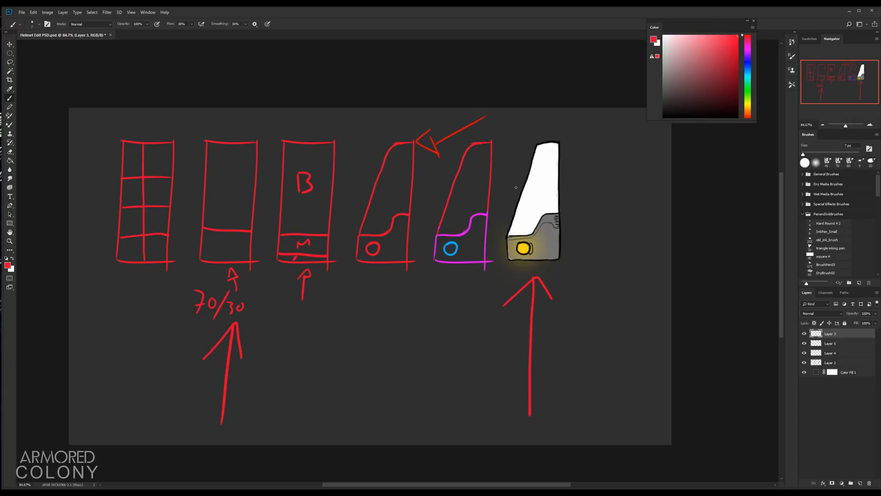
drag(529, 195, 531, 212)
drag(528, 202, 542, 195)
drag(540, 248, 539, 251)
drag(549, 241, 554, 239)
key(ctrl+alt+z)
key(ctrl+alt+z)
drag(549, 244, 549, 244)
drag(559, 219, 563, 223)
mouse_move(205, 130)
mouse_down()
mouse_move(181, 188)
mouse_move(213, 303)
mouse_move(288, 176)
mouse_move(179, 151)
mouse_up()
key(ctrl+alt+z)
drag(748, 103, 748, 107)
mouse_move(221, 128)
mouse_down()
mouse_move(186, 179)
mouse_move(275, 220)
mouse_move(186, 132)
mouse_up()
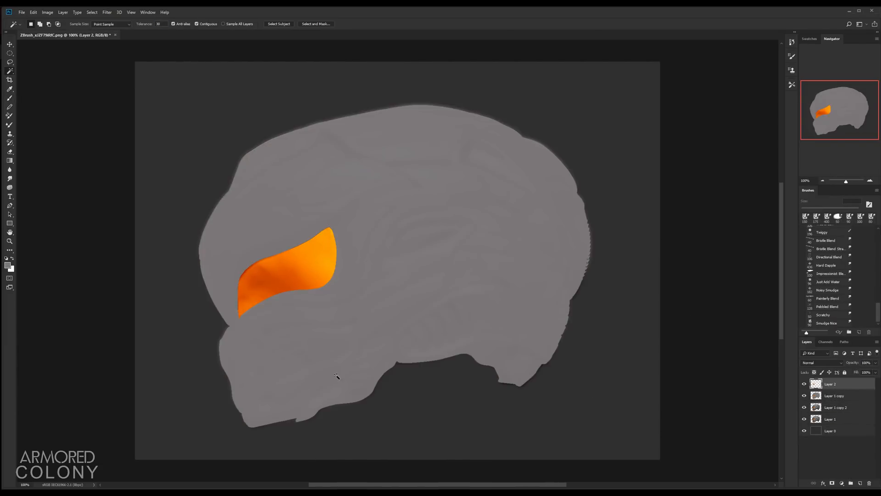
Step: Add a new layer and sketch red panel lines along the helmet's visor band and lower jaw
click(859, 482)
key(F6)
click(669, 158)
click(659, 76)
mouse_move(221, 296)
mouse_down()
mouse_move(346, 209)
mouse_move(418, 184)
mouse_up()
key(ctrl+z)
drag(385, 197, 577, 201)
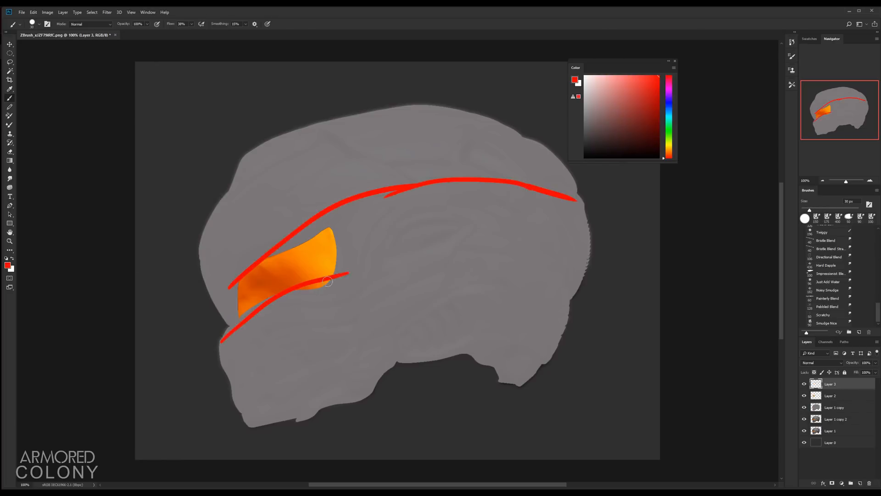
drag(237, 390, 359, 394)
drag(355, 340, 354, 405)
drag(359, 356, 581, 294)
Step: Sketch red panel divisions over the helmet's crown and side in the same layer
drag(324, 128, 403, 181)
key(ctrl+z)
mouse_move(230, 210)
mouse_down()
mouse_move(363, 207)
mouse_move(433, 112)
mouse_up()
mouse_move(360, 385)
mouse_down()
mouse_move(468, 353)
mouse_move(559, 301)
mouse_up()
drag(405, 194, 470, 232)
drag(406, 190, 510, 236)
drag(339, 125, 408, 184)
drag(425, 111, 453, 175)
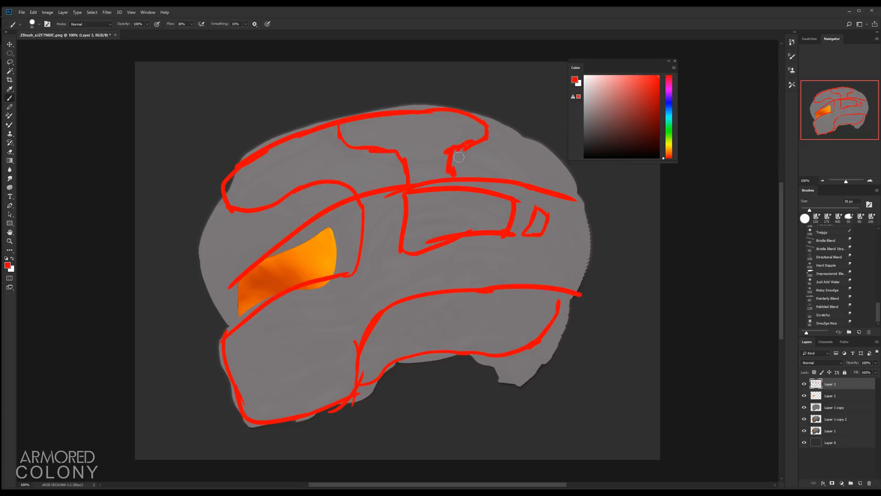
drag(486, 123, 573, 171)
Step: Erase part of the visor-band line and lower the red sketch layer's opacity over the helmet
key(e)
mouse_move(367, 195)
mouse_down()
mouse_move(391, 182)
mouse_move(577, 201)
mouse_up()
key(b)
click(804, 407)
click(804, 408)
mouse_move(412, 308)
mouse_down()
mouse_move(399, 340)
mouse_move(469, 343)
mouse_up()
key(ctrl+z)
drag(467, 302, 477, 341)
click(834, 408)
drag(852, 362, 839, 363)
click(830, 396)
Step: Sketch black outline lines over the helmet's brow, forehead and crown
drag(467, 303, 469, 338)
drag(423, 309, 411, 341)
drag(439, 304, 426, 339)
drag(236, 281, 238, 320)
drag(238, 278, 336, 275)
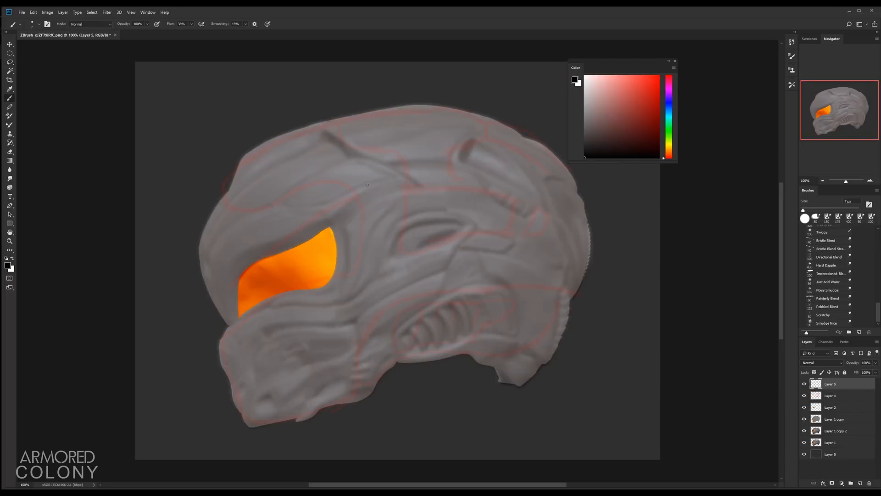
mouse_move(233, 189)
mouse_down()
mouse_move(225, 332)
mouse_move(200, 239)
mouse_up()
drag(206, 286, 223, 317)
mouse_move(224, 199)
mouse_down()
mouse_move(243, 153)
mouse_move(362, 103)
mouse_up()
drag(312, 106, 403, 97)
drag(346, 99, 408, 148)
Step: Erase part of the crown line and add black strokes for the forehead panel edge
key(e)
drag(402, 97, 367, 98)
key(b)
drag(409, 149, 396, 169)
drag(406, 160, 377, 172)
drag(393, 162, 353, 164)
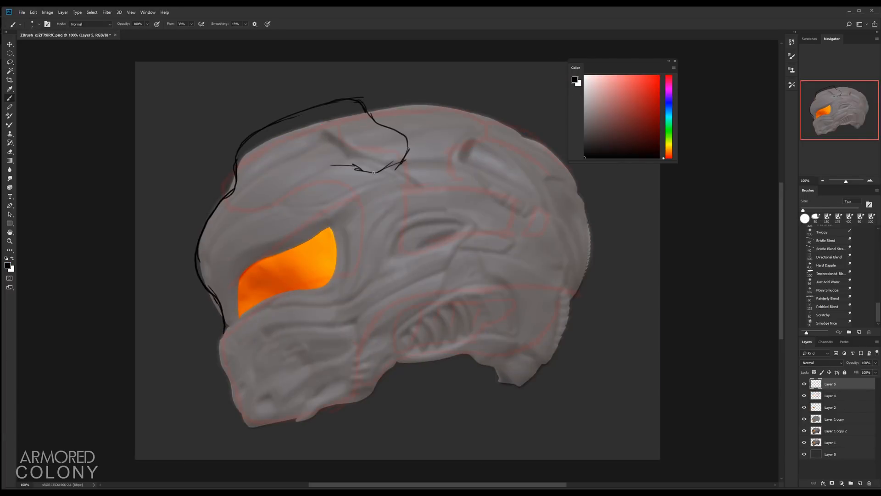
drag(238, 187, 360, 168)
Step: Select the top sketch layer with a smaller brush and outline the visor in black
click(830, 408)
alt+click(804, 408)
alt+click(804, 407)
click(830, 384)
key(bracketleft)
key(bracketleft)
mouse_move(242, 284)
mouse_down()
mouse_move(330, 227)
mouse_move(333, 250)
mouse_up()
drag(335, 247, 273, 279)
drag(252, 264, 238, 313)
Step: Add a layer mask to the orange visor layer and paint it to fade the visor's rear end
click(830, 408)
click(832, 482)
key(bracketright)
key(bracketright)
key(bracketright)
key(bracketright)
key(bracketright)
key(bracketright)
key(bracketright)
key(bracketright)
key(bracketright)
key(bracketright)
key(bracketright)
key(bracketright)
mouse_move(330, 266)
mouse_down()
mouse_move(287, 289)
mouse_move(303, 270)
mouse_up()
Step: Draw a visor edge stroke on a new layer and merge it down into the sketch layer
key(x)
click(830, 384)
click(860, 483)
drag(237, 268, 280, 237)
key(ctrl+z)
mouse_move(237, 289)
mouse_down()
mouse_move(336, 229)
mouse_move(275, 282)
mouse_up()
click(830, 396)
key(e)
key(ctrl+e)
key(b)
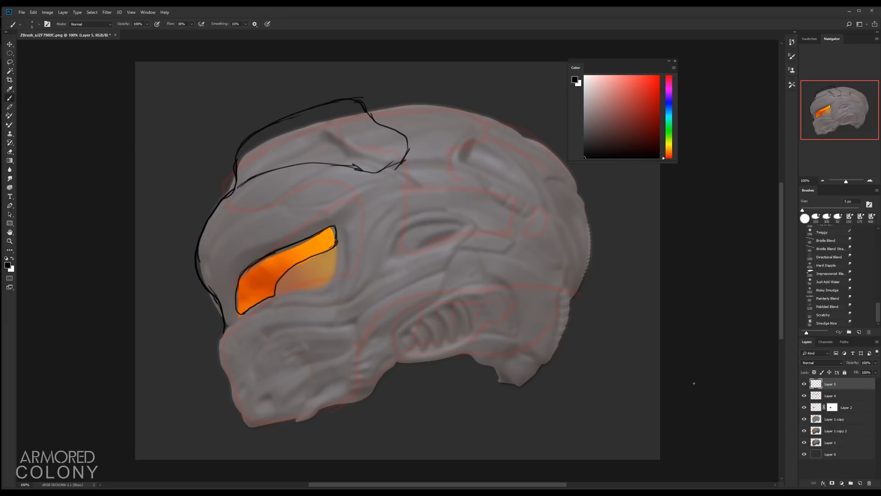
Step: Draw the visor's rear side frame with hatching lines behind the visor
drag(363, 213, 380, 207)
drag(380, 209, 358, 271)
drag(358, 273, 277, 297)
drag(381, 207, 357, 274)
drag(341, 222, 382, 207)
mouse_move(357, 274)
mouse_down()
mouse_move(261, 305)
mouse_move(368, 271)
mouse_up()
mouse_move(360, 228)
mouse_down()
mouse_move(362, 215)
mouse_move(307, 281)
mouse_move(345, 271)
mouse_up()
key(ctrl+z)
key(ctrl+z)
Step: Sketch a black cheek panel line running down from the visor's rear end
key(ctrl+z)
drag(362, 222, 376, 215)
drag(362, 231, 381, 222)
drag(356, 245, 384, 235)
mouse_move(353, 252)
mouse_down()
mouse_move(372, 245)
mouse_move(344, 270)
mouse_move(360, 261)
mouse_up()
mouse_move(343, 269)
mouse_down()
mouse_move(357, 267)
mouse_move(331, 272)
mouse_up()
key(e)
key(b)
drag(262, 413, 358, 325)
key(ctrl+z)
key(e)
key(b)
mouse_move(357, 276)
mouse_down()
mouse_move(349, 343)
mouse_move(282, 408)
mouse_move(265, 407)
mouse_up()
Step: Lower the red sketch layer's opacity further
click(835, 419)
drag(852, 363, 865, 364)
click(847, 395)
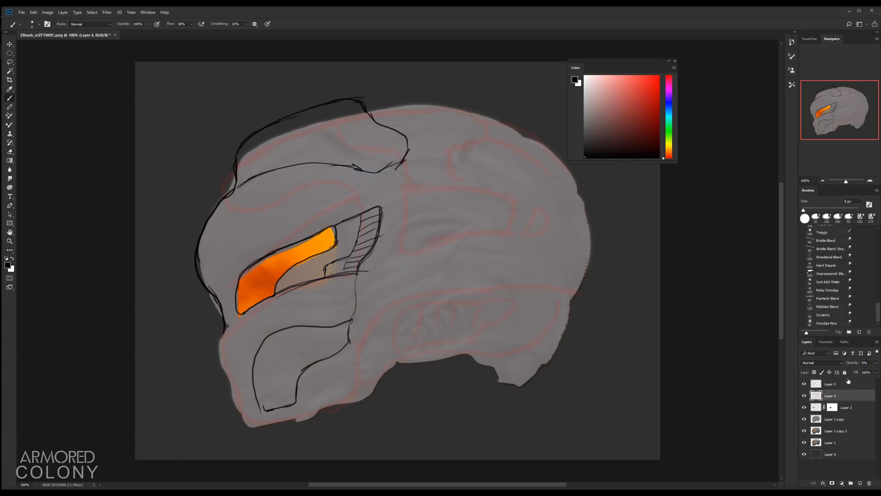
Step: Rename the visor layer eye and pick a round brush on the top sketch layer
double_click(846, 408)
text(eye)
click(827, 382)
click(805, 218)
drag(619, 61, 706, 60)
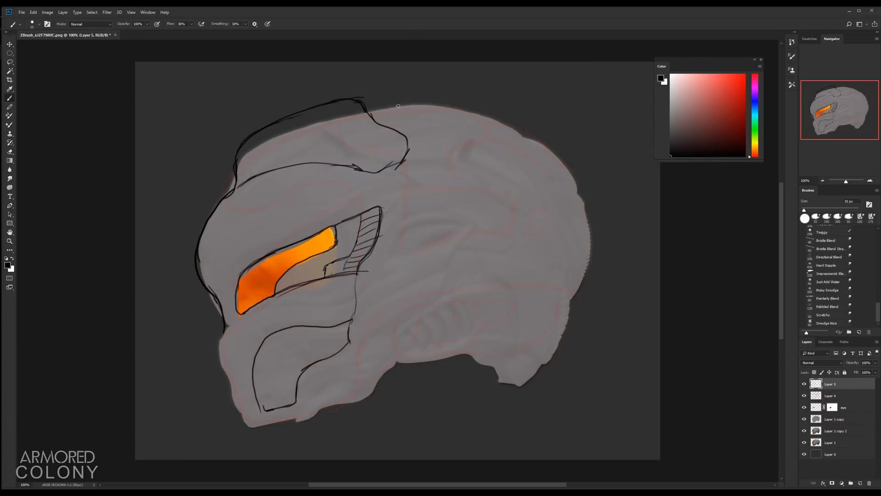
Step: Draw a new sweeping outline along the helmet's back and lower edge on the sketch layer
mouse_move(367, 113)
mouse_down()
mouse_move(541, 140)
mouse_move(586, 243)
mouse_up()
mouse_move(588, 225)
mouse_down()
mouse_move(507, 299)
mouse_move(349, 403)
mouse_up()
key(ctrl+z)
click(835, 419)
key(e)
key(ctrl+z)
Step: Add a new layer above the base layers and sample the helmet grey with the eyedropper set to All Layers
click(804, 442)
click(835, 431)
click(860, 482)
drag(832, 431, 831, 414)
click(166, 24)
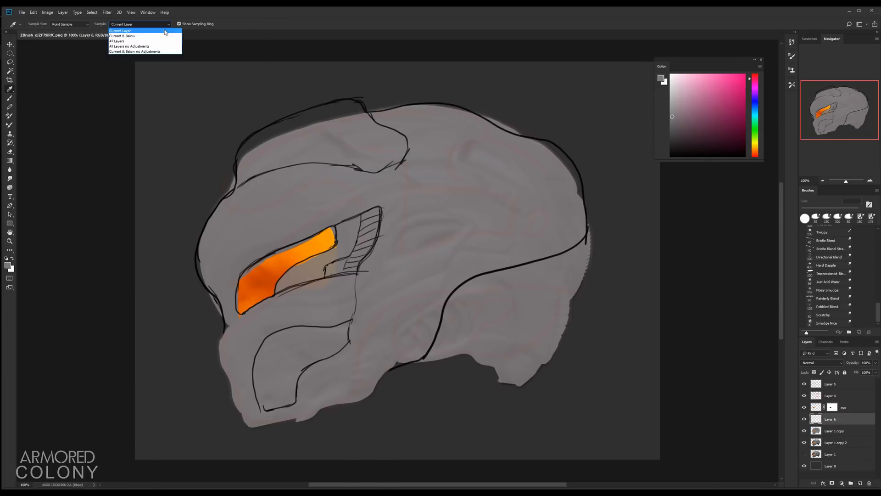
click(126, 42)
alt+click(344, 410)
Step: Paint grey over the helmet's back and lower silhouette on the new layer to reshape it
shift+click(817, 431)
key(b)
mouse_move(367, 382)
mouse_down()
mouse_move(475, 358)
mouse_move(536, 376)
mouse_up()
click(830, 454)
alt+click(568, 395)
click(830, 419)
drag(575, 346, 519, 376)
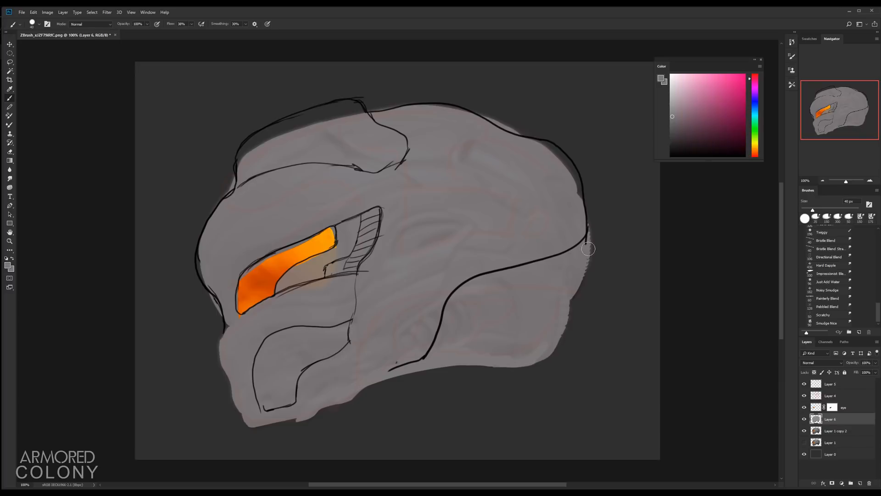
mouse_move(588, 237)
mouse_down()
mouse_move(579, 276)
mouse_move(509, 365)
mouse_up()
Step: Rename the top sketch layer lineart and draw a curved panel line across the helmet's side
double_click(830, 384)
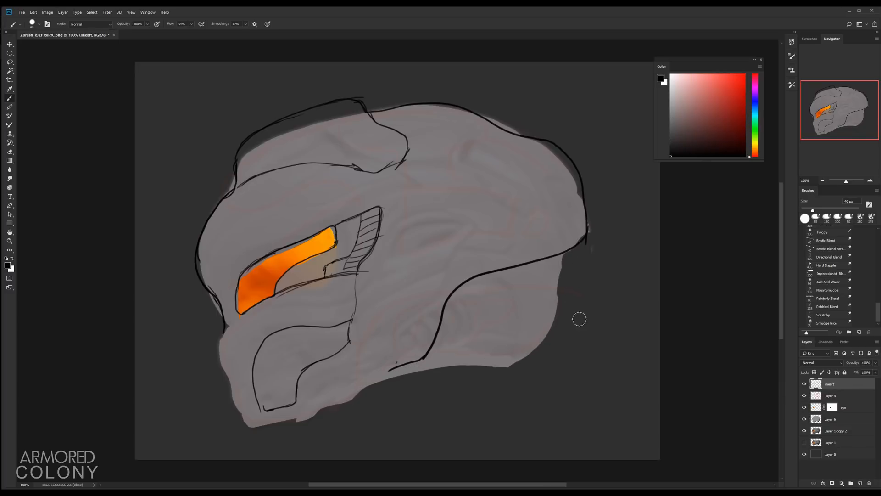
key(ctrl+z)
mouse_move(487, 272)
mouse_down()
mouse_move(404, 365)
mouse_move(362, 391)
mouse_up()
key(e)
drag(456, 290, 423, 360)
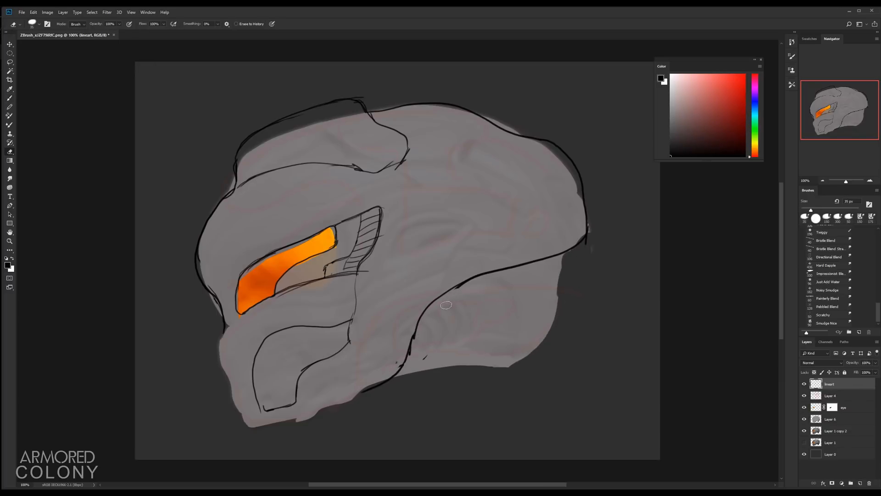
Step: Outline a teardrop-shaped vent panel behind the visor's rear frame
key(b)
drag(417, 315, 402, 364)
drag(418, 312, 489, 271)
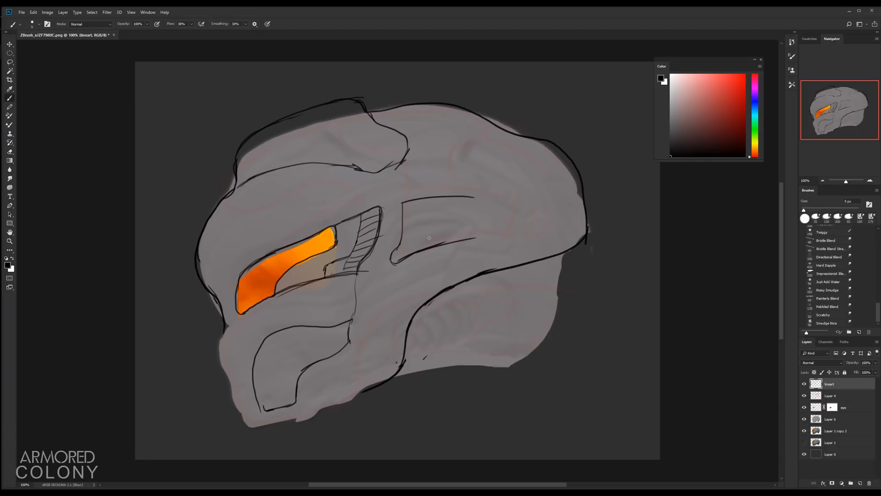
drag(479, 234, 492, 207)
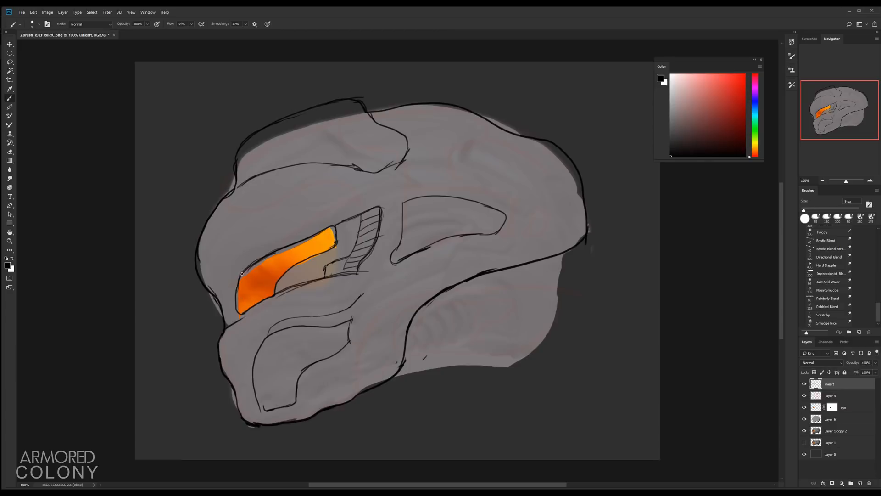
Step: Refine the brow line and add vertical slats inside the vent panel
mouse_move(232, 316)
mouse_down()
mouse_move(307, 212)
mouse_move(383, 182)
mouse_up()
click(804, 420)
click(804, 419)
drag(406, 248, 498, 226)
drag(420, 209, 418, 240)
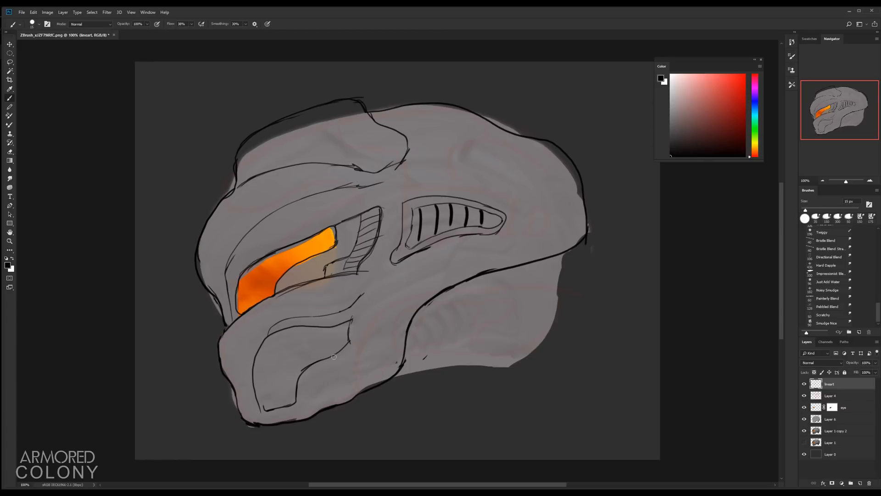
Step: Create a new layer named shade above the grey layer, fill it with black and add a layer mask
click(831, 419)
click(860, 483)
double_click(831, 419)
text(shade)
key(Return)
click(866, 362)
key(alt+BackSpace)
alt+click(832, 483)
Step: Mask the shade layer to the helmet's lower back and set it to Multiply at 60% opacity
ctrl+click(816, 430)
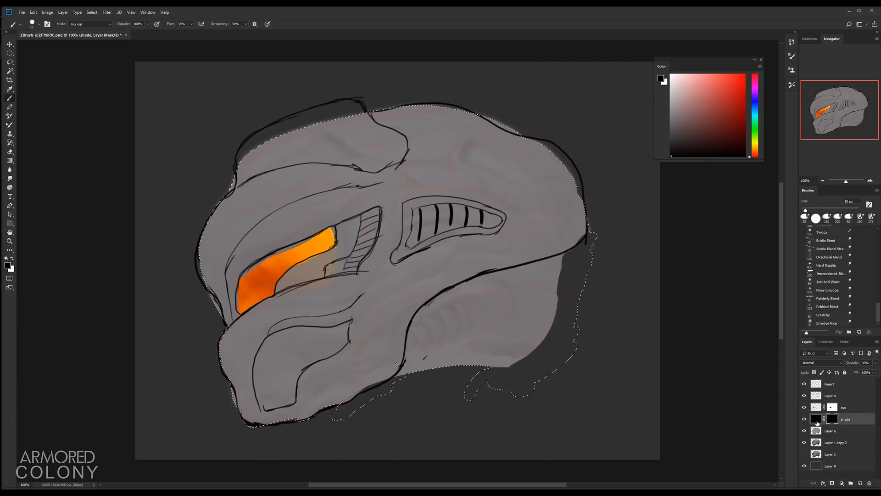
click(816, 419)
click(821, 363)
click(807, 217)
click(832, 419)
key(l)
mouse_move(565, 252)
mouse_down()
mouse_move(591, 229)
mouse_move(580, 283)
mouse_move(383, 387)
mouse_up()
key(x)
key(alt+BackSpace)
key(ctrl+d)
key(b)
key(x)
drag(851, 363, 857, 362)
click(804, 419)
Step: Touch up the back outline on the lineart layer and the shade mask around the lower back
click(804, 419)
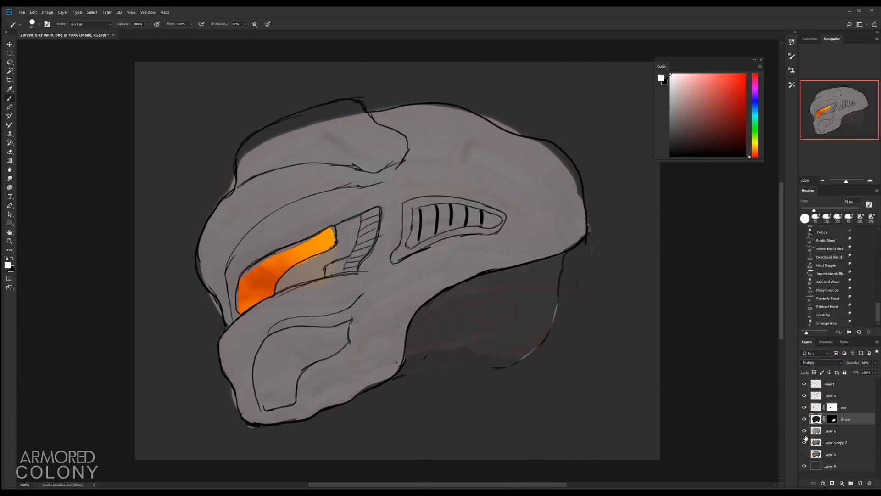
shift+click(832, 419)
shift+click(832, 418)
click(830, 383)
key(x)
drag(566, 254, 529, 355)
drag(451, 366, 534, 350)
key(ctrl+alt+z)
key(e)
mouse_move(415, 367)
mouse_down()
mouse_move(535, 350)
mouse_move(399, 375)
mouse_move(505, 362)
mouse_move(443, 343)
mouse_move(482, 321)
mouse_up()
click(831, 431)
key(b)
click(804, 419)
alt+click(533, 367)
click(804, 419)
click(816, 419)
key(x)
key(bracketright)
key(bracketright)
key(ctrl+alt+z)
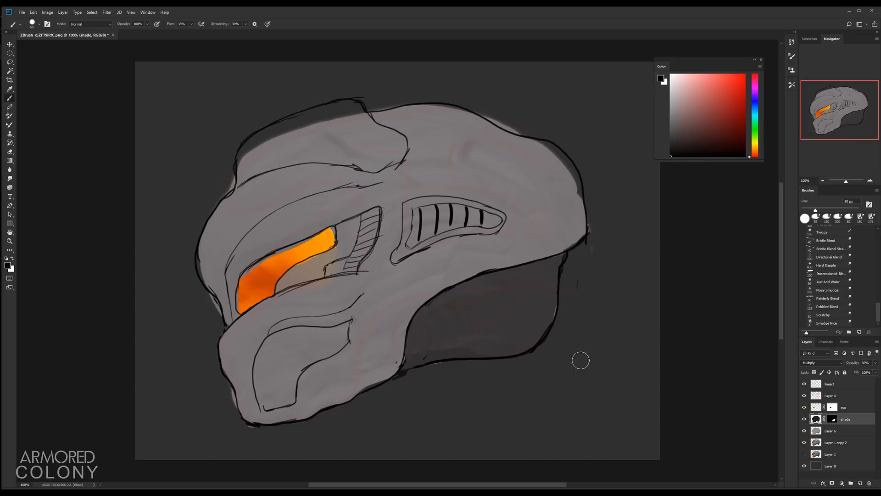
Step: Clear the shade mask and refill it from an inverted Magic Wand selection of the area outside the grey helmet
key(ctrl+a)
key(Delete)
key(ctrl+d)
key(w)
click(821, 432)
click(590, 327)
key(ctrl+shift+i)
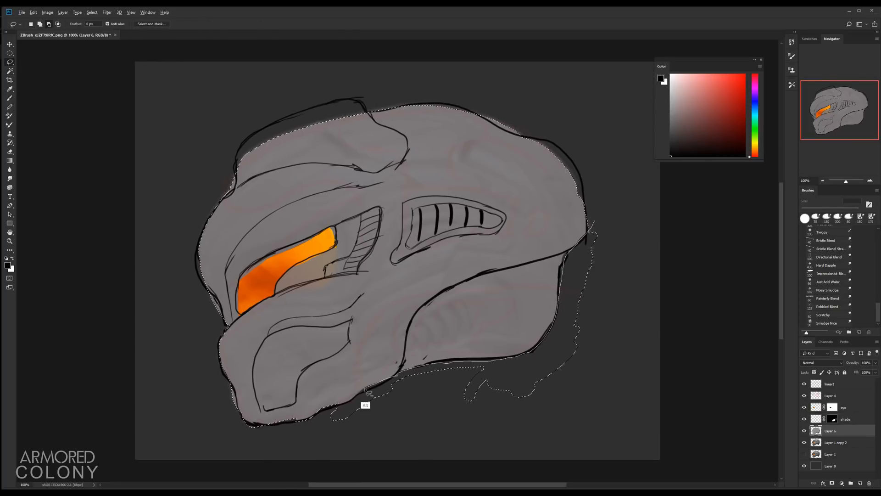
click(816, 419)
key(alt+BackSpace)
key(ctrl+d)
Step: Patch the helmet's upper-left silhouette on the grey layer, shrink the lineart brush and save the document as a PSD
click(822, 431)
key(b)
alt+click(289, 170)
mouse_move(315, 120)
mouse_down()
mouse_move(266, 134)
mouse_move(310, 117)
mouse_up()
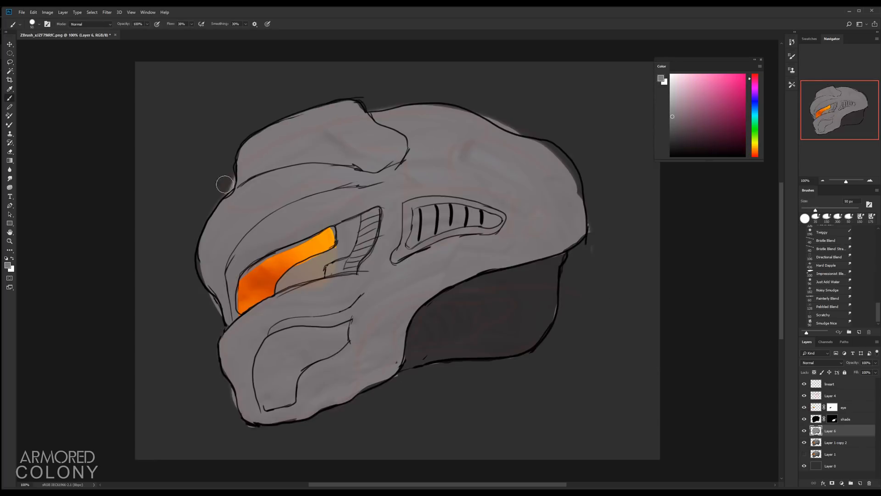
key(e)
click(818, 385)
key(b)
key(d)
key(bracketleft)
key(bracketleft)
key(bracketleft)
key(bracketleft)
key(bracketleft)
key(bracketleft)
key(bracketleft)
key(bracketleft)
key(bracketleft)
key(ctrl+s)
key(Escape)
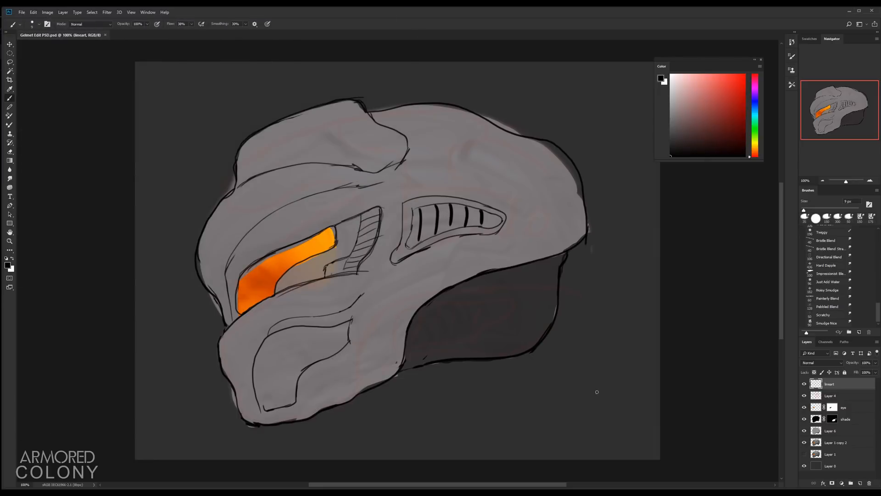
Step: Redraw the cheek panel lines below the visor on the lineart layer
drag(347, 344, 363, 322)
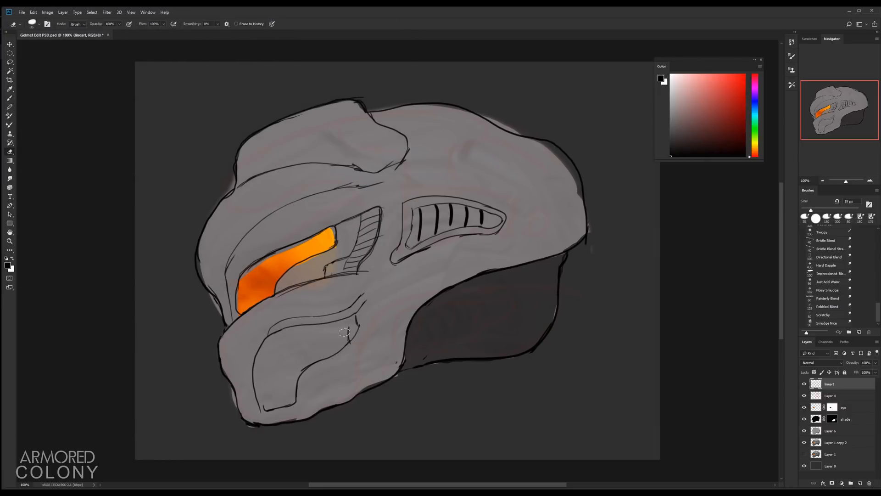
drag(356, 275, 362, 320)
drag(266, 401, 290, 406)
key(e)
drag(261, 411, 286, 409)
key(b)
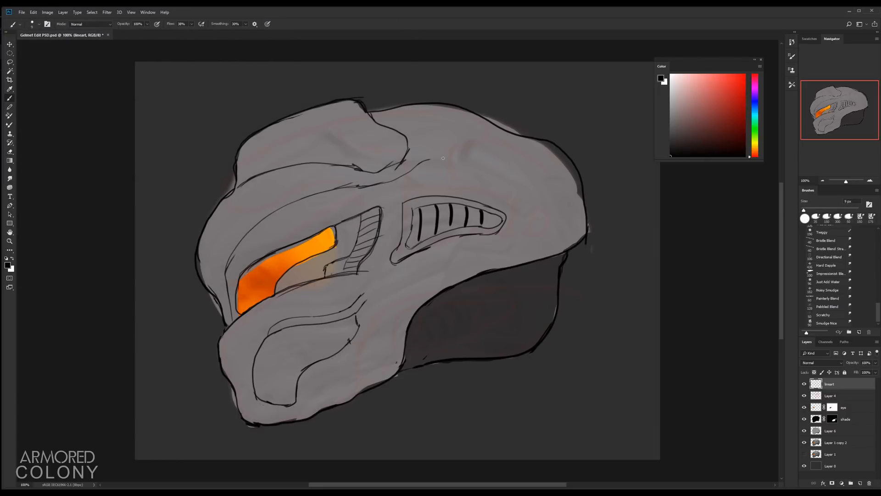
Step: Sketch a ridge panel line across the top crest of the helmet
key(ctrl+alt+z)
drag(468, 160, 539, 190)
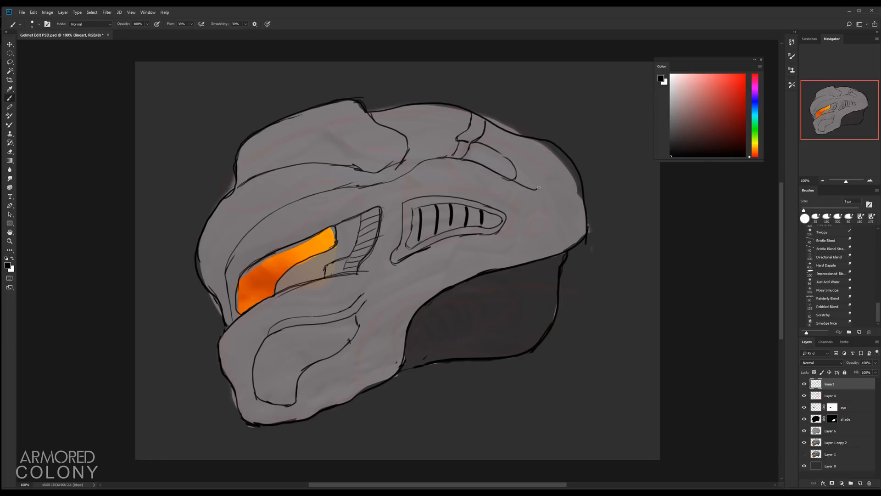
key(ctrl+alt+z)
drag(482, 145, 515, 178)
key(e)
key(b)
key(e)
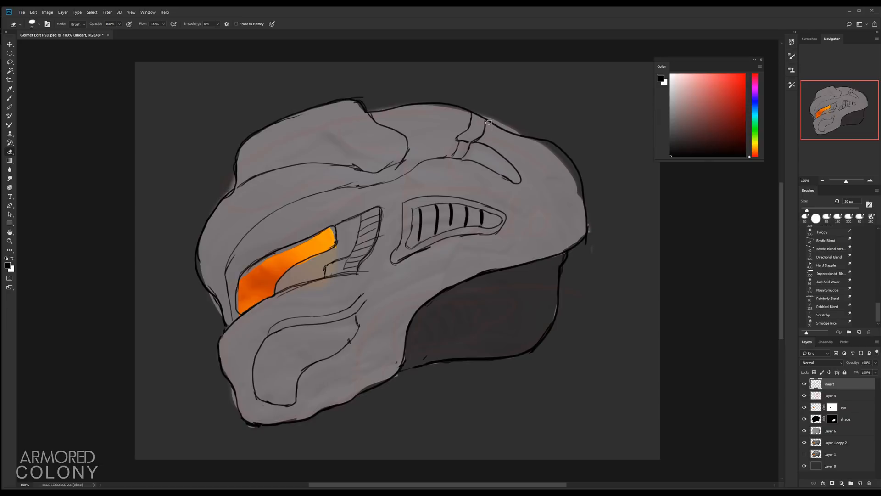
key(b)
drag(463, 138, 445, 155)
key(e)
key(b)
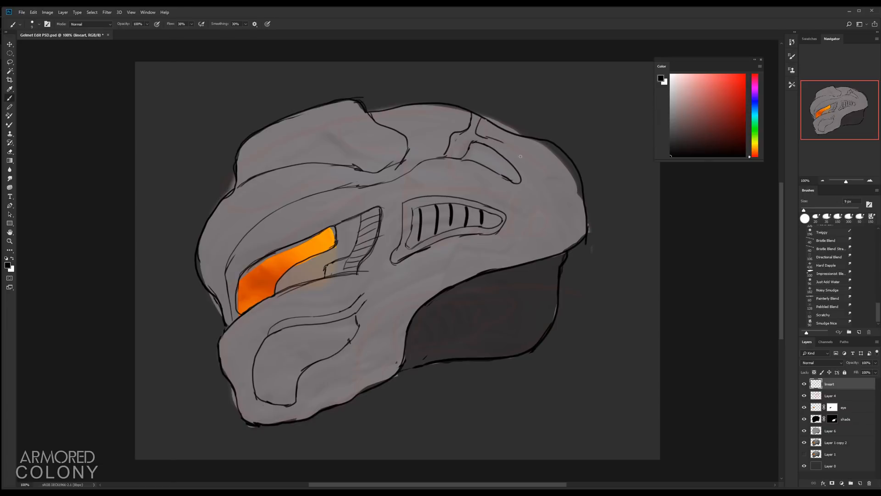
Step: Draw a panel line curving down the helmet's back from the crest
ctrl+click(544, 181)
alt+click(550, 165)
drag(579, 193, 550, 147)
key(bracketleft)
key(bracketleft)
key(bracketleft)
key(bracketleft)
key(bracketleft)
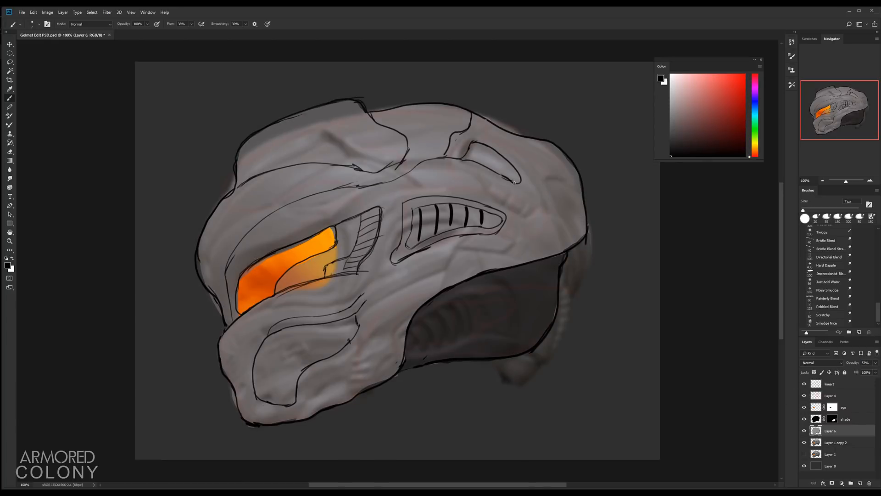
key(ctrl+z)
click(830, 384)
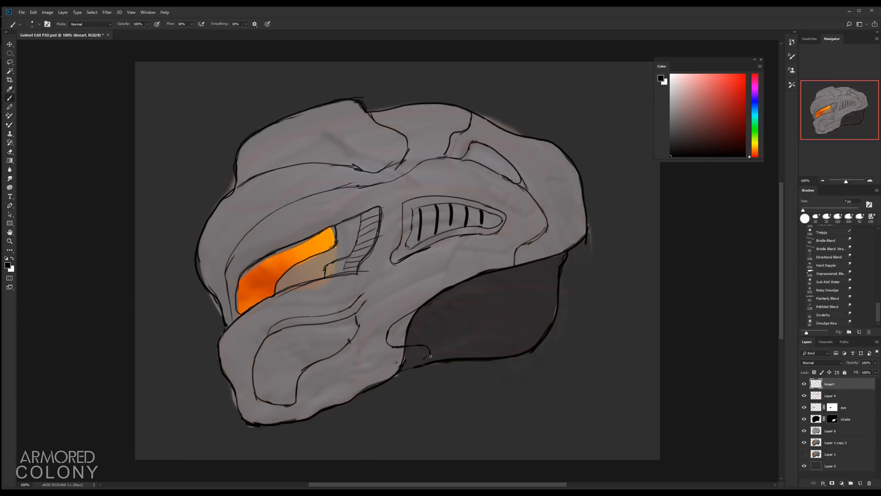
Step: Extend the shade mask across the lower side area and tidy the line art there
click(830, 430)
click(829, 384)
drag(405, 350, 415, 358)
click(832, 419)
key(x)
mouse_move(412, 319)
mouse_down()
mouse_move(399, 334)
mouse_move(398, 369)
mouse_move(445, 288)
mouse_move(398, 320)
mouse_move(388, 338)
mouse_move(508, 267)
mouse_up()
key(x)
click(830, 385)
key(bracketleft)
key(bracketleft)
key(bracketleft)
key(bracketleft)
key(bracketleft)
key(e)
key(b)
key(e)
mouse_move(501, 272)
mouse_down()
mouse_move(405, 305)
mouse_move(487, 276)
mouse_up()
Step: Paint dark shading into the vent slots, visor rear frame and cheek recess on the shade mask
click(832, 419)
key(bracketright)
mouse_move(412, 242)
mouse_down()
mouse_move(481, 222)
mouse_move(444, 208)
mouse_up()
drag(365, 219, 350, 269)
mouse_move(375, 213)
mouse_down()
mouse_move(356, 263)
mouse_move(329, 271)
mouse_up()
drag(278, 328, 367, 301)
mouse_move(275, 329)
mouse_down()
mouse_move(291, 398)
mouse_move(339, 335)
mouse_move(351, 290)
mouse_up()
key(bracketright)
key(bracketright)
key(bracketright)
key(bracketright)
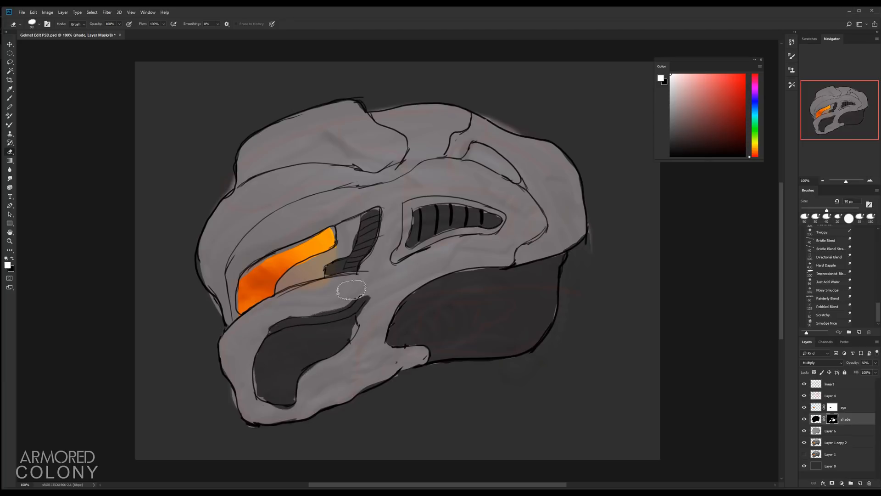
Step: Touch up the shade mask near the helmet's rear edge and tidy the visor's edge on Layer 1 copy 2
key(bracketleft)
key(bracketleft)
key(bracketleft)
click(816, 419)
key(alt+BackSpace)
click(832, 419)
key(b)
mouse_move(599, 270)
mouse_down()
mouse_move(600, 242)
mouse_move(551, 346)
mouse_up()
click(804, 443)
click(804, 443)
click(836, 442)
alt+click(272, 306)
drag(317, 269, 331, 255)
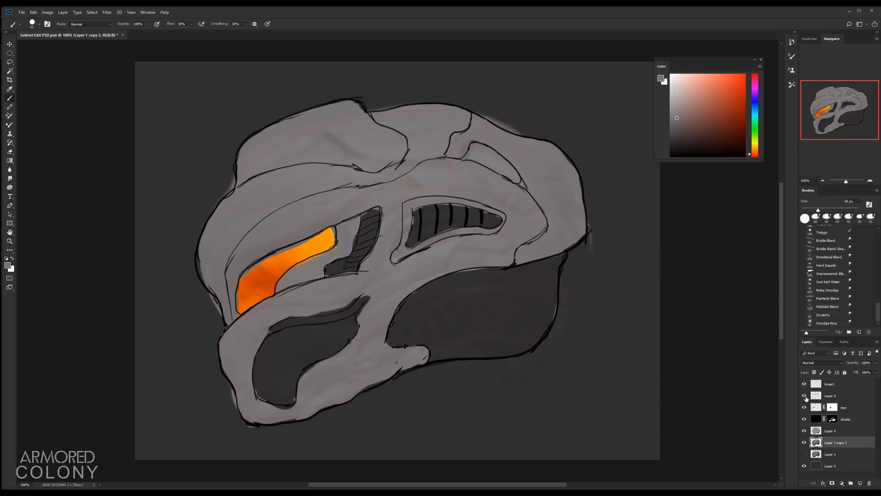
Step: Paint dark shading along the gaps under the top crest on the shade mask
click(830, 384)
key(d)
click(832, 419)
key(bracketleft)
key(bracketleft)
key(x)
mouse_move(245, 175)
mouse_down()
mouse_move(251, 150)
mouse_move(239, 179)
mouse_move(399, 161)
mouse_up()
key(ctrl+z)
drag(299, 159, 264, 160)
key(x)
Step: Add a new layer named shade light with a black-filled layer mask, set to 30% opacity
key(x)
drag(511, 174, 477, 154)
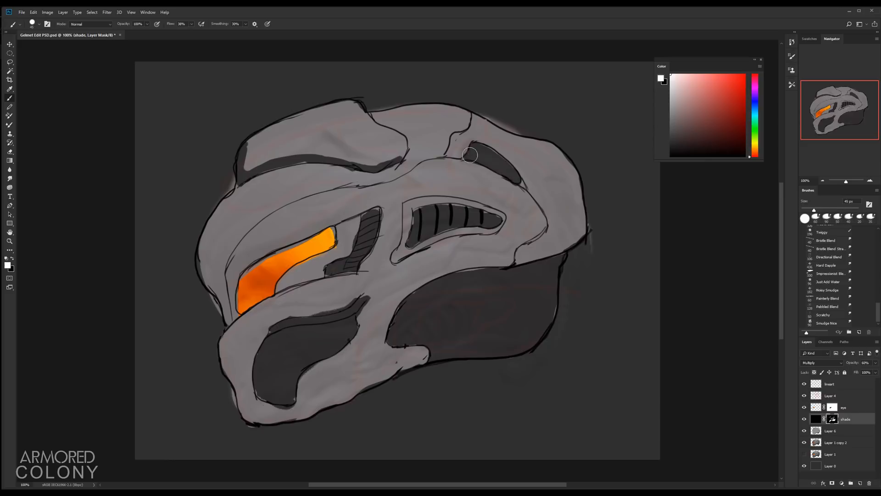
click(860, 483)
double_click(831, 419)
text(shade light)
key(Return)
key(x)
key(alt+BackSpace)
double_click(864, 363)
text(30)
key(Return)
alt+click(832, 483)
Step: Paint soft shading across the crest, brow and side panels on the shade light mask, and move the eye layer below the shade layers
mouse_move(342, 233)
mouse_down()
mouse_move(284, 287)
mouse_move(355, 225)
mouse_up()
drag(243, 187, 365, 175)
drag(261, 393, 326, 326)
mouse_move(390, 340)
mouse_down()
mouse_move(551, 263)
mouse_move(525, 189)
mouse_up()
drag(445, 157, 452, 157)
mouse_move(417, 215)
mouse_down()
mouse_move(411, 244)
mouse_move(501, 227)
mouse_up()
drag(434, 209, 434, 231)
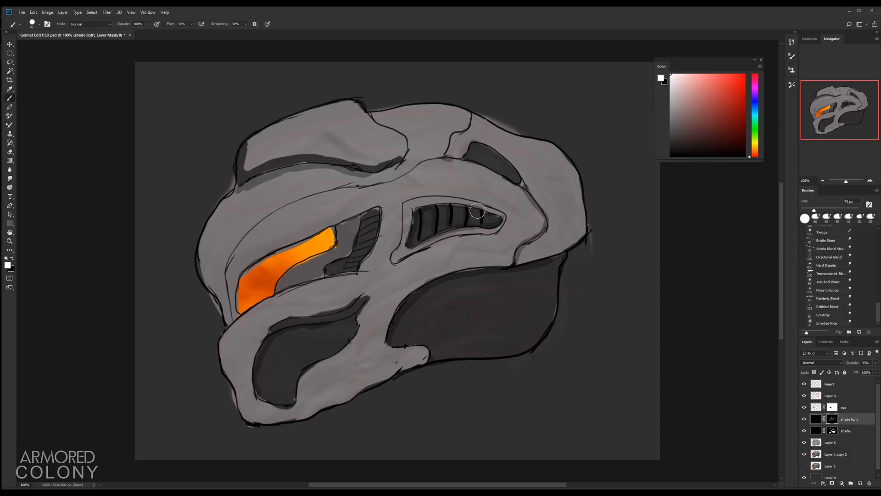
drag(367, 214, 252, 269)
drag(844, 408, 844, 436)
click(832, 407)
Step: Extend the soft shading along the visor's lower edge and across the brow on the shade light mask
mouse_move(248, 273)
mouse_down()
mouse_move(337, 227)
mouse_move(378, 218)
mouse_move(327, 271)
mouse_up()
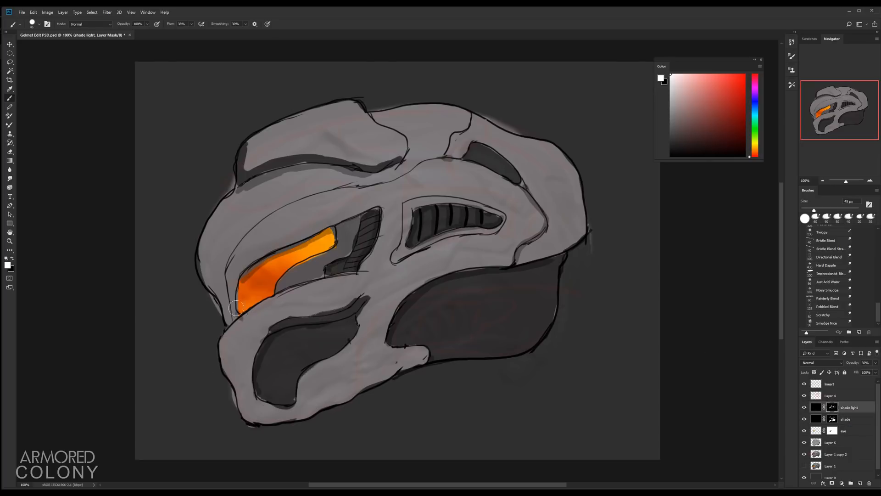
drag(236, 308, 240, 282)
drag(232, 317, 436, 156)
key(x)
key(x)
drag(267, 220, 441, 161)
drag(471, 115, 448, 153)
key(ctrl+z)
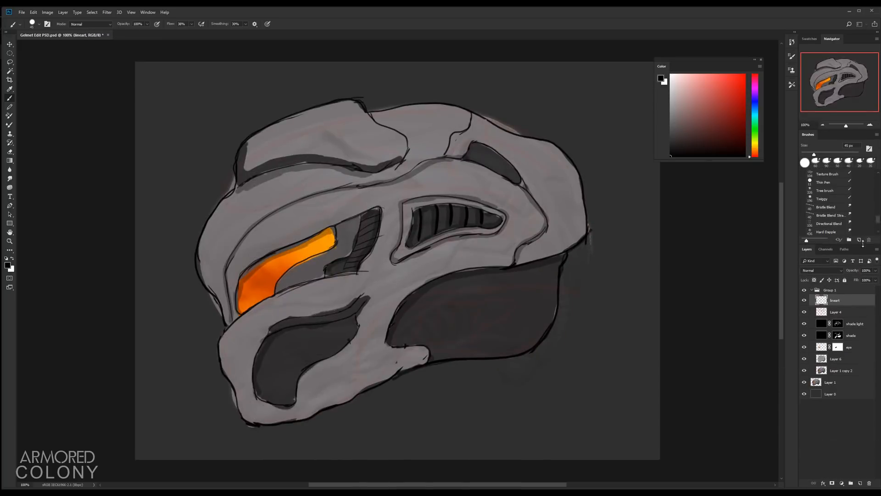
Step: Rename the line layer to primary lines and add a new layer named small details above it
double_click(835, 343)
text(primary lines)
key(Return)
click(860, 483)
double_click(835, 343)
text(small details)
key(Return)
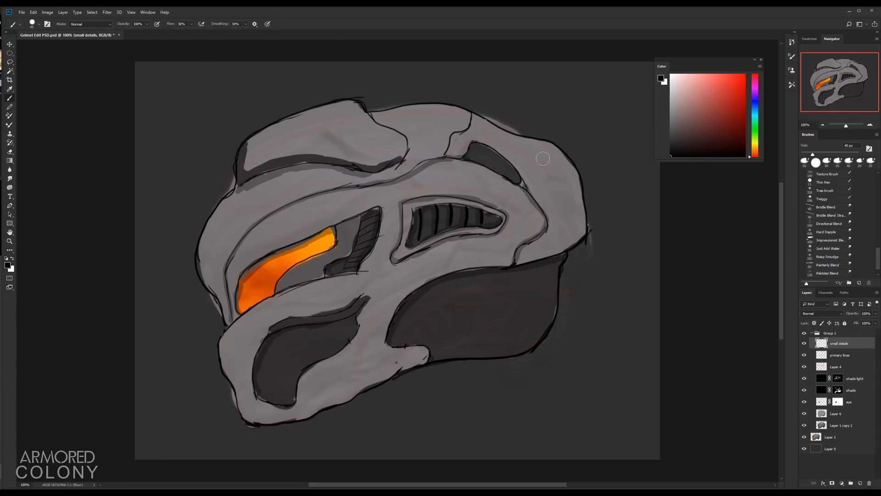
Step: Draw small details such as vent slats, clips and panel seams on the small details layer
drag(553, 173, 548, 202)
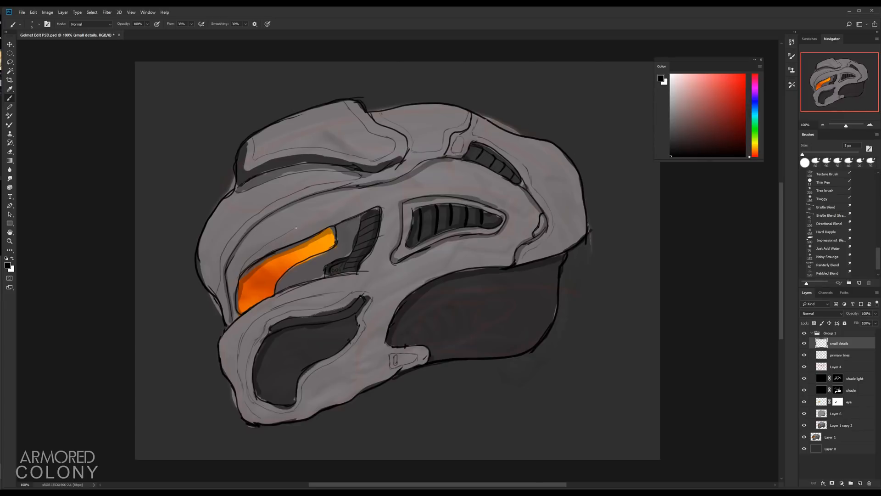
key(bracketright)
key(bracketright)
key(bracketright)
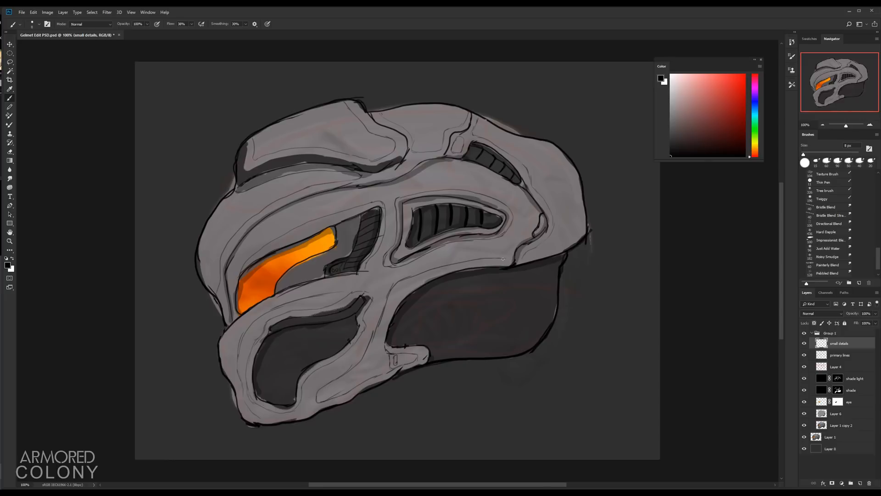
drag(441, 165, 407, 175)
mouse_move(431, 313)
mouse_down()
mouse_move(390, 313)
mouse_move(412, 313)
mouse_up()
drag(500, 181, 514, 184)
drag(543, 202, 541, 224)
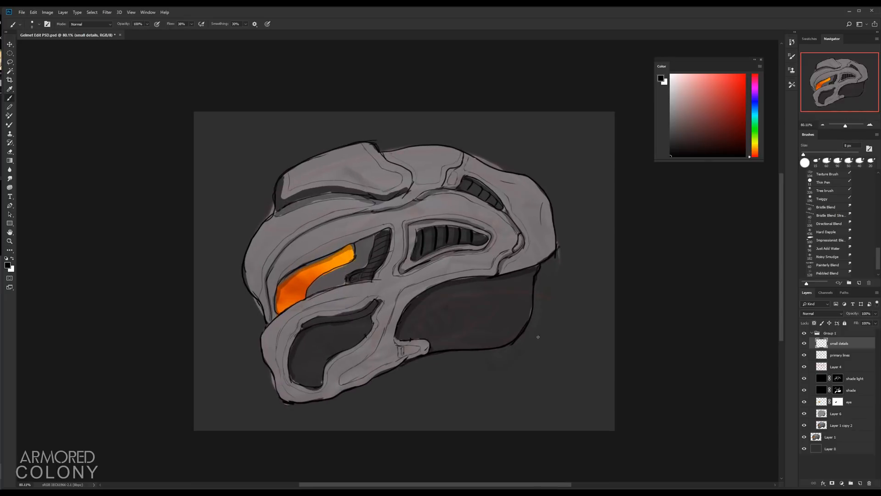
Step: Draw curved panel lines across the lower rear section on the primary lines layer
key(e)
key(5)
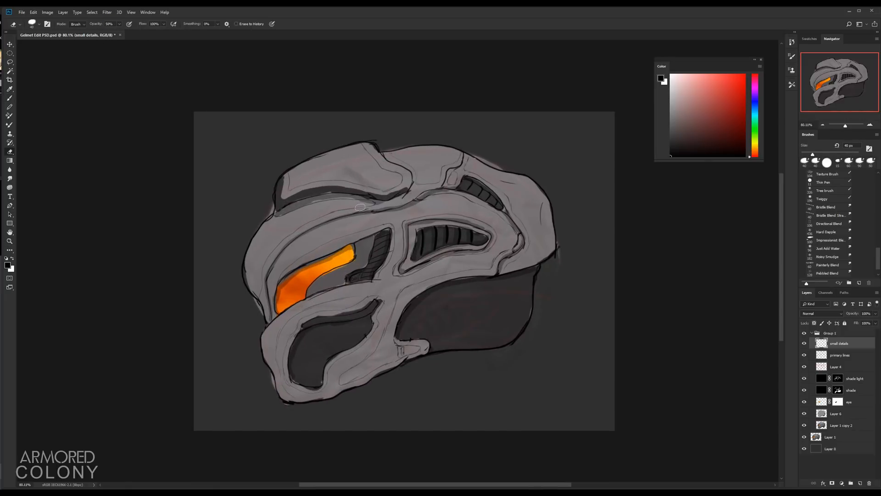
key(b)
click(823, 358)
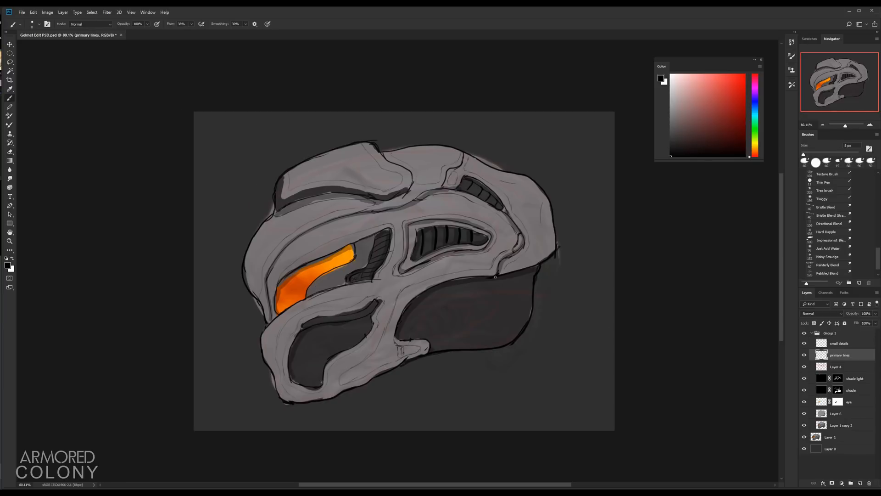
drag(523, 302, 429, 337)
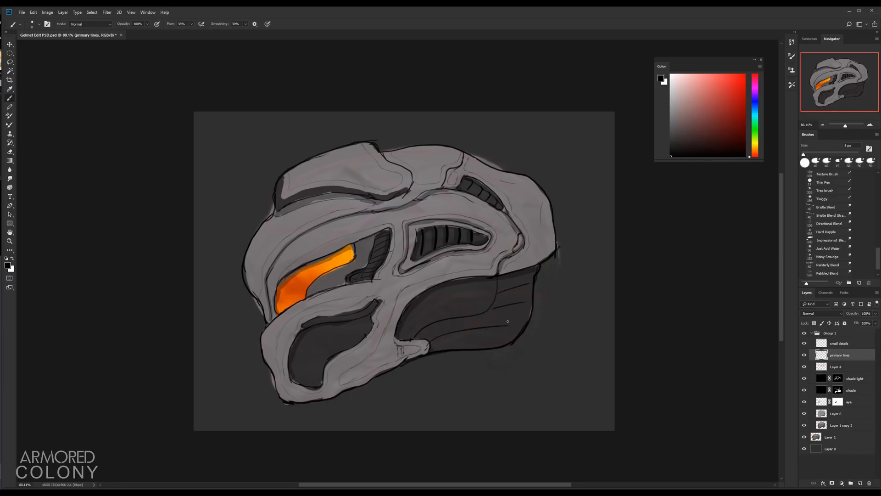
drag(520, 319, 434, 363)
key(alt+bracketright)
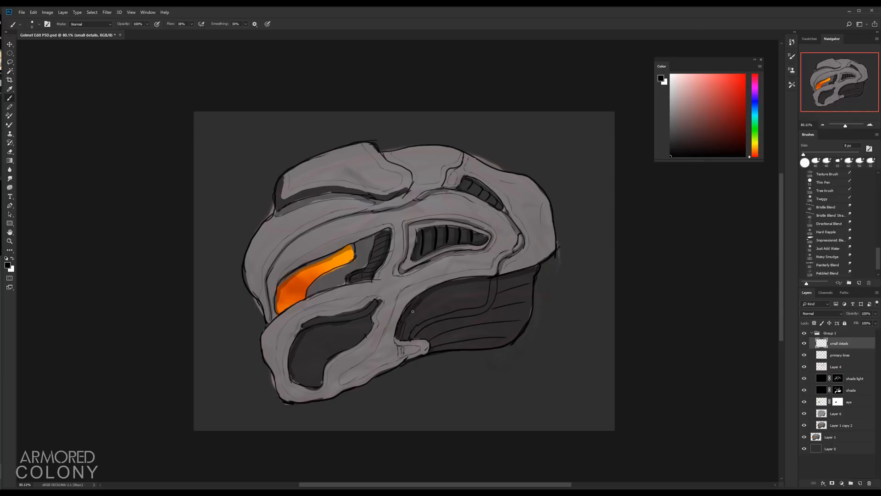
Step: Reposition the cheek vent slits on the small details layer
scroll(413, 312, up, 2)
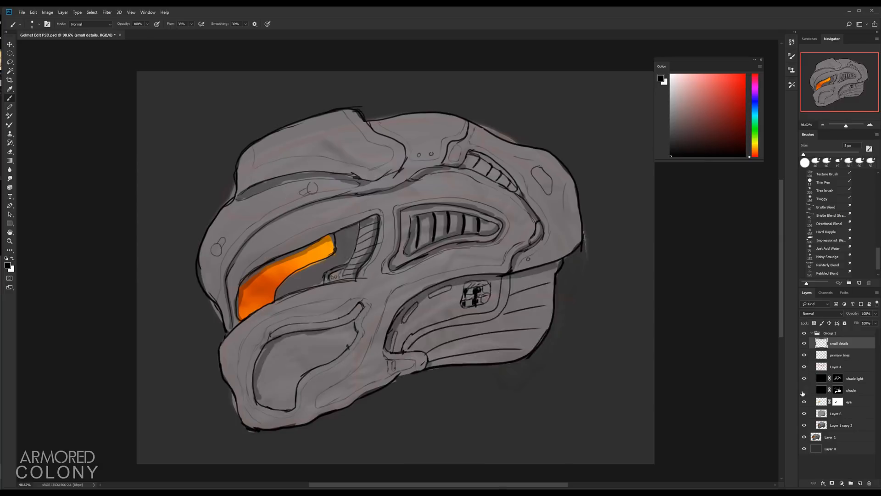
key(b)
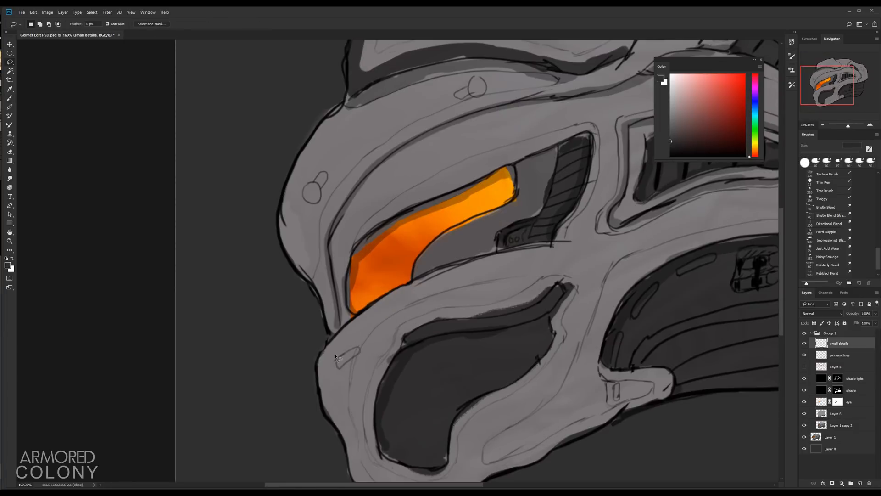
key(v)
alt+drag(348, 358, 348, 372)
alt+drag(349, 373, 353, 385)
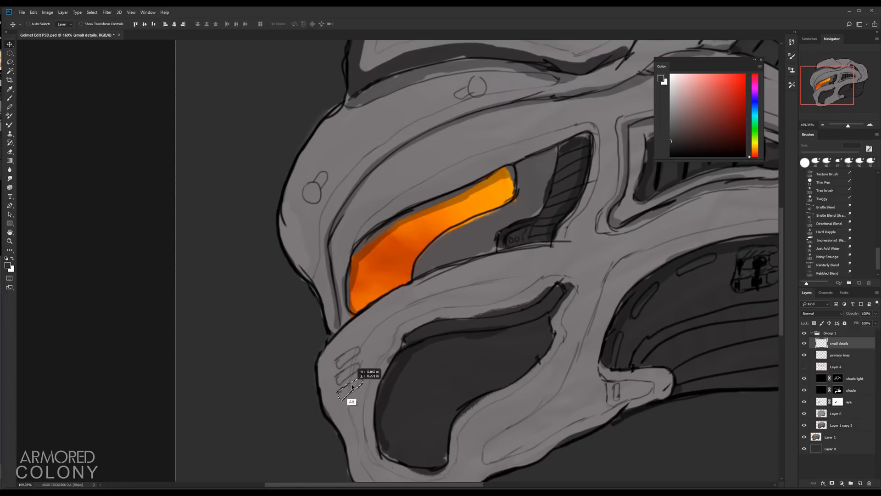
key(b)
scroll(341, 389, down, 2)
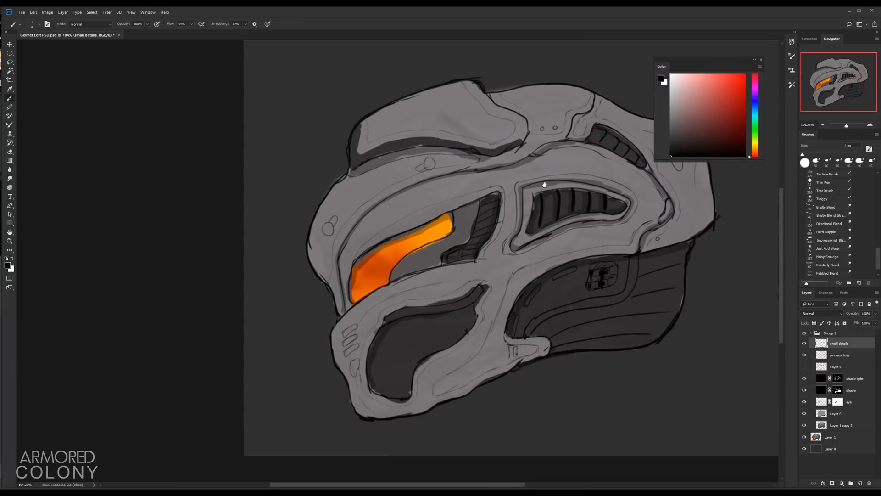
Step: Darken the cheek vent slits on the shade mask
key(alt+[)
key(alt+[)
key(alt+[)
key(alt+[)
scroll(355, 358, down, 2)
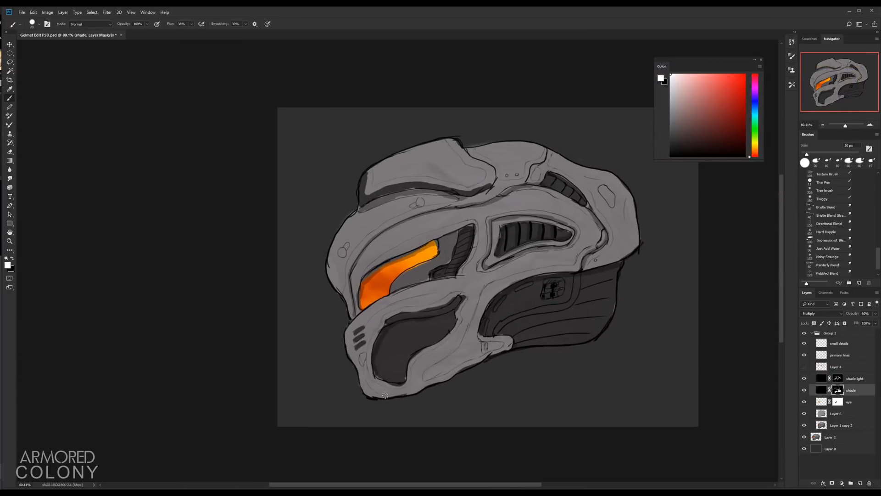
drag(362, 353, 364, 365)
Step: Draw a dot grille pattern and move it onto the cheek below the visor
key(e)
scroll(363, 363, up, 4)
scroll(363, 362, down, 3)
click(839, 343)
key(b)
mouse_move(459, 169)
mouse_down()
mouse_move(491, 169)
mouse_move(447, 176)
mouse_up()
scroll(468, 167, up, 8)
key(v)
key(l)
key(v)
mouse_move(486, 170)
mouse_down()
mouse_move(489, 191)
mouse_move(481, 166)
mouse_move(515, 189)
mouse_move(362, 376)
mouse_up()
key(l)
scroll(493, 170, down, 6)
key(ctrl+t)
key(Return)
scroll(501, 185, down, 2)
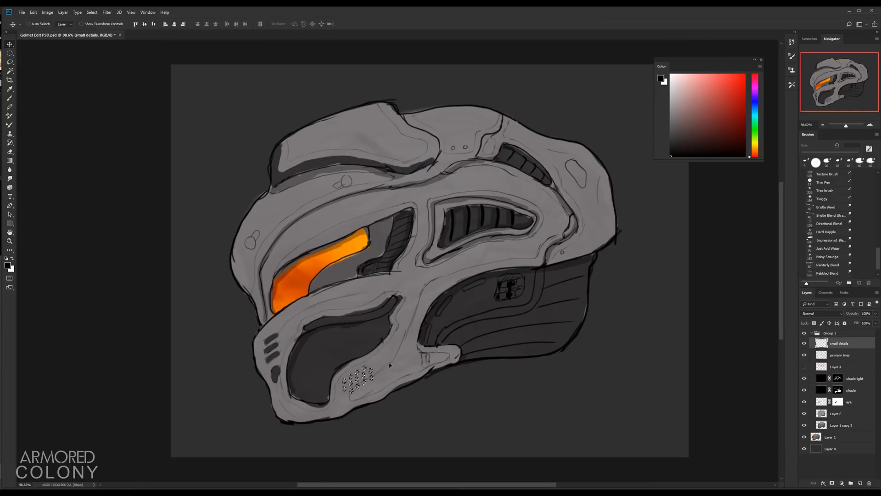
Step: Add a new layer named lighting at the top of the group
scroll(392, 367, down, 2)
click(804, 333)
click(804, 332)
click(860, 483)
double_click(836, 343)
text(lighting)
click(827, 273)
scroll(452, 276, up, 4)
scroll(321, 275, down, 2)
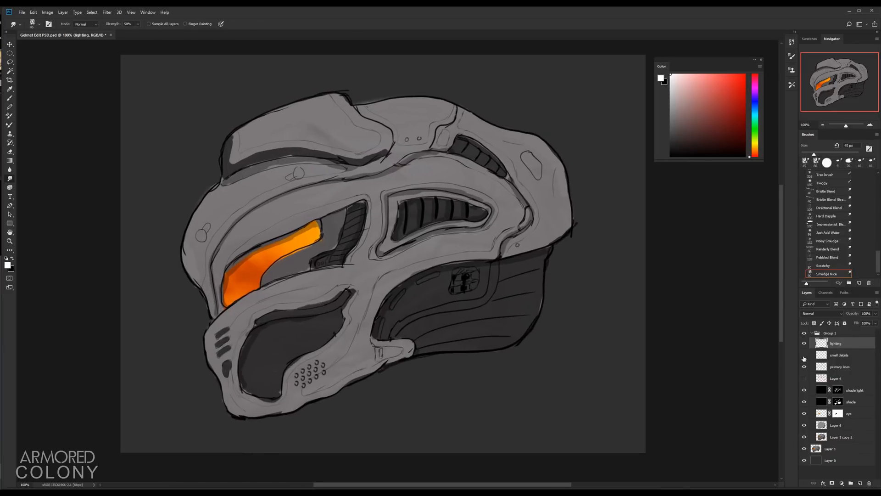
Step: Paint white highlight strokes along the crest, brow, visor frame and cheek on the lighting layer
click(804, 354)
click(804, 355)
key(b)
drag(629, 332, 551, 432)
key(ctrl+z)
mouse_move(198, 266)
mouse_down()
mouse_move(254, 188)
mouse_move(289, 175)
mouse_up()
drag(230, 250, 339, 195)
drag(421, 172, 506, 207)
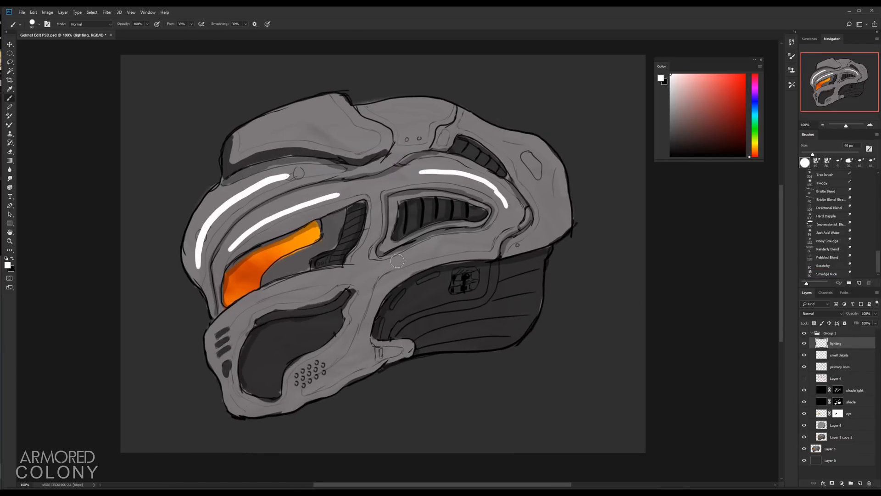
drag(400, 266, 466, 244)
drag(225, 344, 362, 275)
drag(360, 315, 375, 284)
drag(254, 133, 345, 133)
drag(397, 109, 412, 123)
drag(485, 133, 528, 153)
drag(529, 155, 552, 204)
Step: Soften and blend the white highlights with the Smudge Nice brush
click(826, 274)
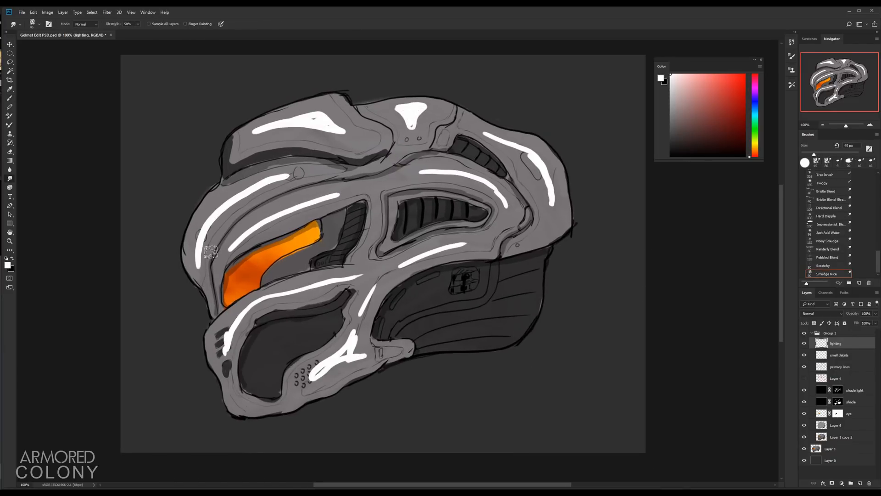
mouse_move(198, 266)
mouse_down()
mouse_move(289, 177)
mouse_move(247, 191)
mouse_move(294, 178)
mouse_up()
mouse_move(270, 126)
mouse_down()
mouse_move(250, 138)
mouse_move(344, 131)
mouse_up()
mouse_move(271, 122)
mouse_down()
mouse_move(342, 108)
mouse_move(305, 140)
mouse_up()
mouse_move(284, 137)
mouse_down()
mouse_move(337, 141)
mouse_move(340, 103)
mouse_up()
drag(298, 137, 368, 142)
mouse_move(410, 95)
mouse_down()
mouse_move(415, 130)
mouse_move(551, 202)
mouse_up()
drag(532, 166, 548, 192)
drag(464, 245, 400, 266)
drag(374, 287, 361, 314)
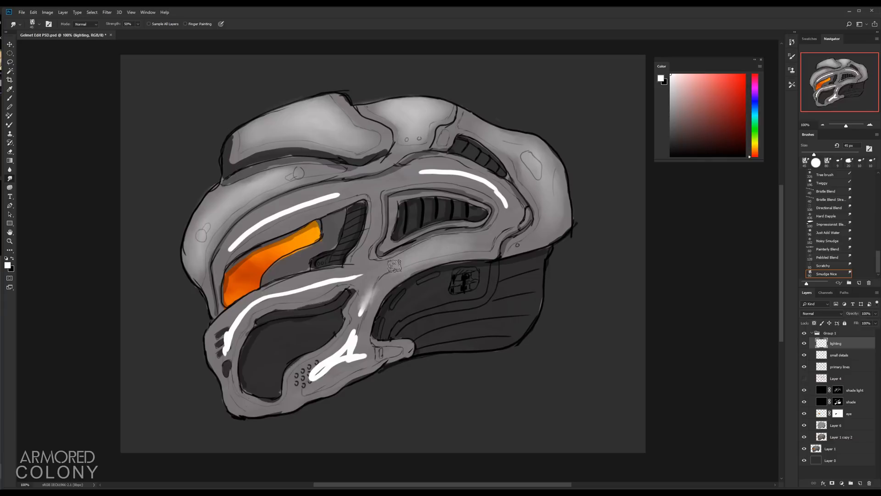
drag(225, 353, 257, 300)
drag(257, 300, 340, 279)
drag(312, 378, 353, 334)
mouse_move(321, 371)
mouse_down()
mouse_move(350, 358)
mouse_move(333, 374)
mouse_up()
mouse_move(229, 250)
mouse_down()
mouse_move(281, 213)
mouse_move(250, 222)
mouse_up()
mouse_move(421, 173)
mouse_down()
mouse_move(506, 206)
mouse_move(449, 174)
mouse_up()
drag(351, 338, 358, 338)
drag(344, 374, 296, 393)
Step: Adjust the lighting layer's opacity and duplicate the shade light layer
mouse_move(849, 313)
mouse_down()
mouse_move(820, 316)
mouse_move(870, 313)
mouse_up()
click(804, 402)
click(804, 401)
click(855, 390)
key(ctrl+j)
click(804, 401)
click(838, 390)
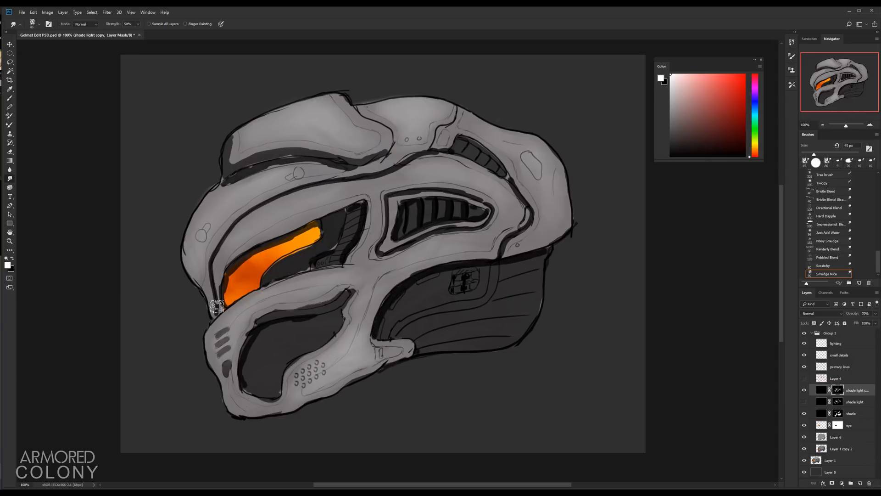
mouse_move(215, 310)
mouse_down()
mouse_move(280, 198)
mouse_move(420, 156)
mouse_up()
Step: Isolate the shade light copy and paint soft shading strokes across the helmet on its mask
alt+click(804, 390)
drag(301, 157, 224, 184)
drag(510, 182, 503, 250)
drag(524, 256, 375, 336)
drag(312, 316, 243, 391)
drag(340, 216, 228, 273)
drag(365, 205, 343, 261)
drag(387, 198, 490, 212)
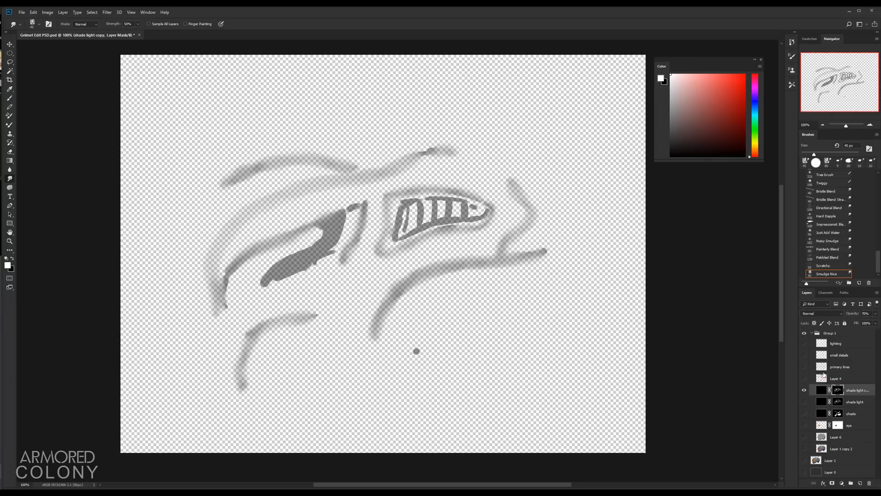
Step: Restore all layers' visibility and lower the shade light copy layer's opacity
alt+click(804, 391)
drag(453, 262, 406, 274)
key(bracketright)
key(bracketright)
key(bracketright)
click(804, 402)
mouse_move(853, 313)
mouse_down()
mouse_move(867, 314)
mouse_move(848, 314)
mouse_up()
click(855, 402)
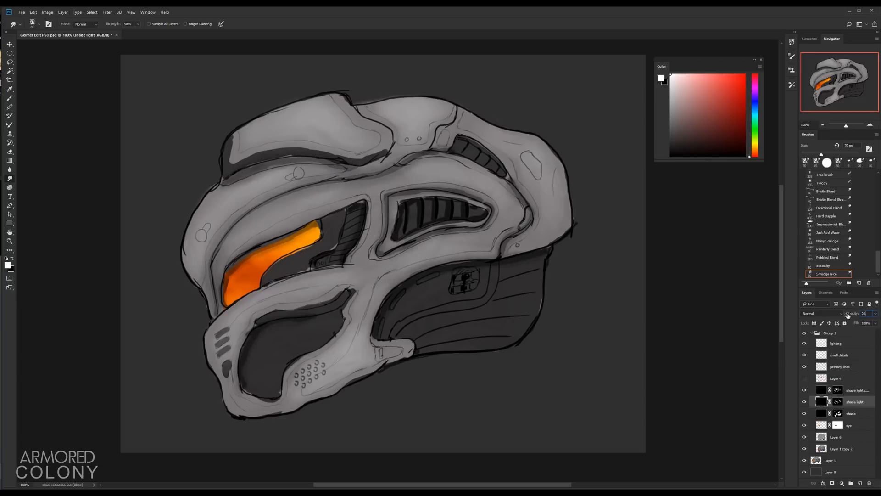
Step: Toggle the lighting and shade light copy layers on and off to compare the shading
mouse_move(598, 261)
mouse_down()
mouse_move(560, 258)
mouse_move(591, 260)
mouse_up()
click(804, 390)
click(804, 343)
click(804, 343)
click(804, 390)
click(804, 390)
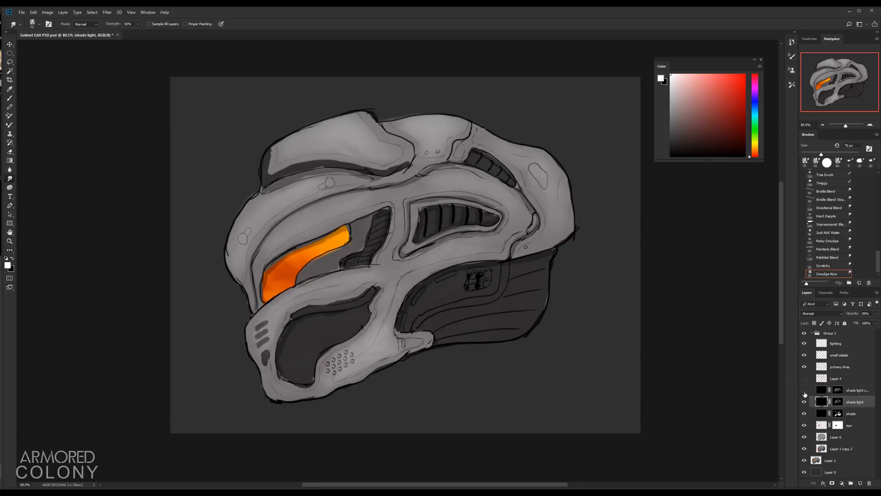
click(804, 390)
Step: Draw a small black detail stroke on the rear lower panel on the small details layer
click(851, 414)
click(854, 402)
drag(514, 226, 465, 243)
click(839, 355)
key(b)
key(x)
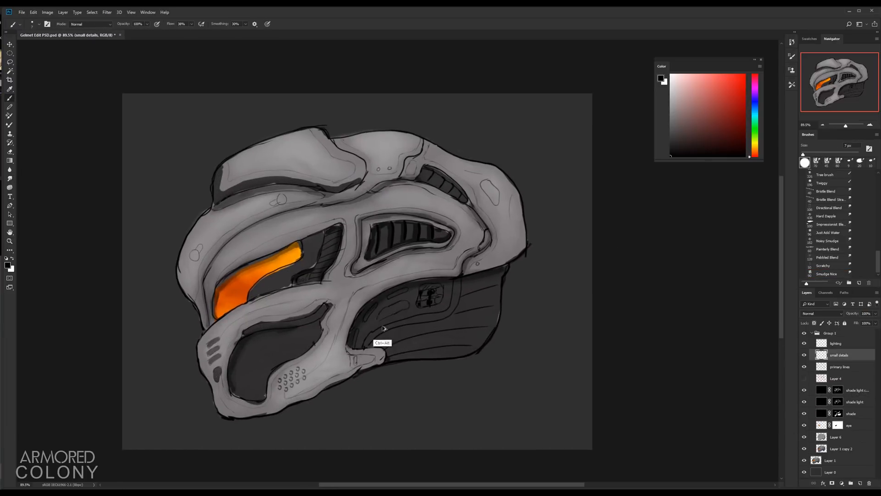
key(ctrl+alt+z)
drag(419, 295, 383, 314)
click(804, 390)
click(854, 402)
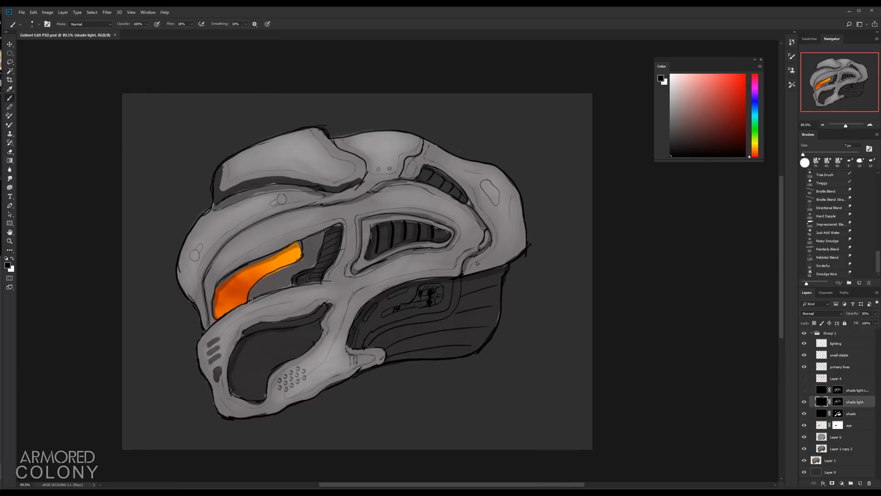
Step: Draw a small slot detail beside the visor frame on the small details layer
click(839, 355)
scroll(321, 239, up, 8)
drag(299, 248, 326, 237)
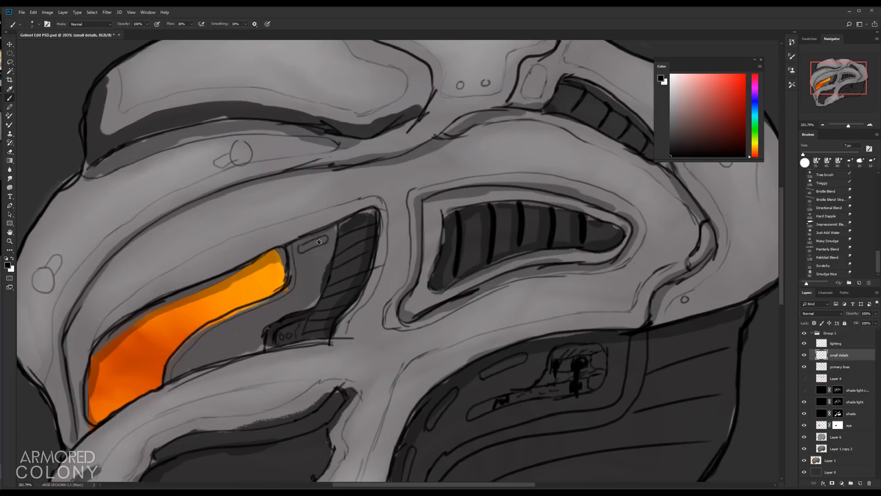
scroll(340, 221, down, 8)
Step: Try painting on the shade layer's mask around the cheek area
click(837, 414)
scroll(333, 325, up, 7)
drag(349, 319, 346, 328)
key(bracketright)
key(bracketright)
key(bracketright)
key(bracketright)
key(bracketright)
key(bracketright)
drag(360, 292, 350, 309)
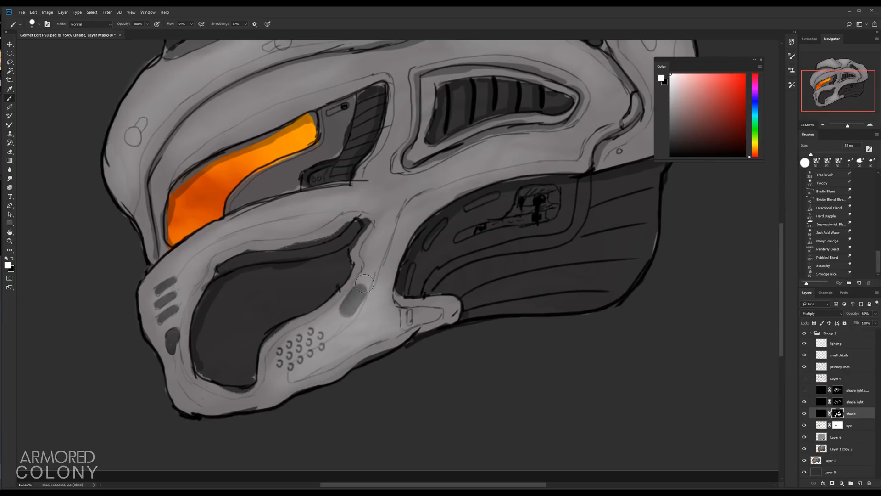
key(ctrl+alt+z)
key(ctrl+alt+z)
Step: Reduce the small details layer's opacity to 50%
key(bracketleft)
key(bracketleft)
key(bracketleft)
key(bracketleft)
click(839, 355)
key(bracketleft)
key(bracketleft)
key(bracketleft)
key(bracketleft)
key(bracketleft)
key(bracketleft)
key(bracketleft)
scroll(166, 288, up, 4)
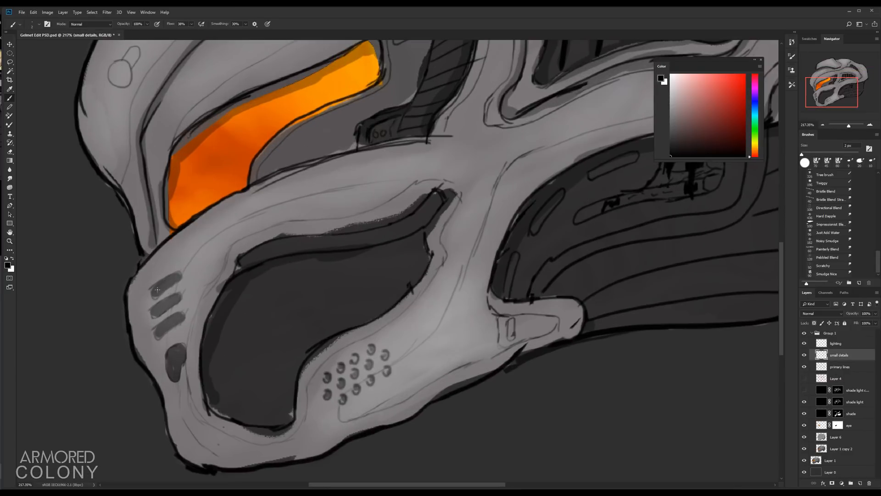
scroll(221, 367, down, 8)
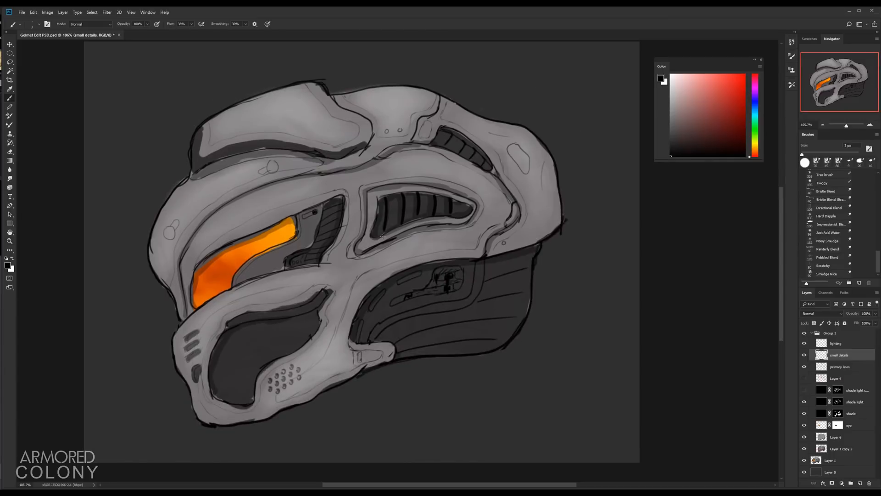
drag(852, 313, 812, 316)
key(bracketright)
key(bracketright)
key(bracketright)
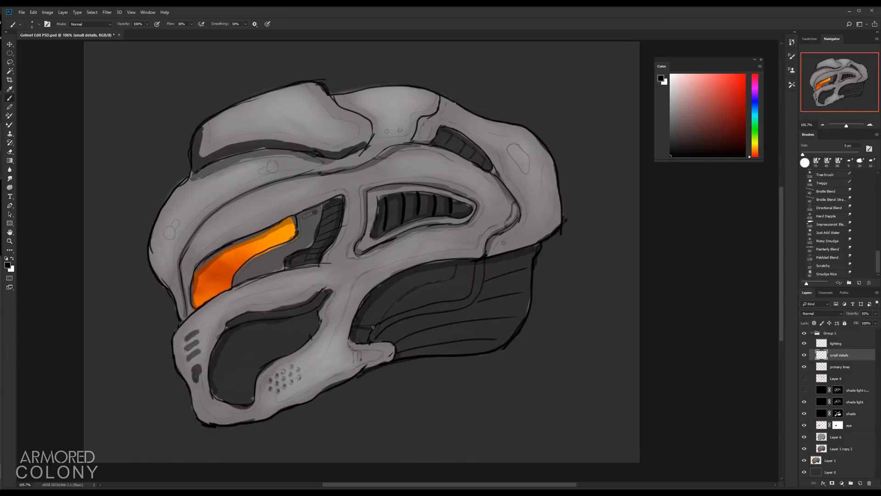
Step: Erase and redraw the panel lines across the rear lower section on the primary lines layer
click(839, 366)
key(e)
mouse_move(475, 264)
mouse_down()
mouse_move(384, 323)
mouse_move(526, 260)
mouse_up()
key(b)
drag(485, 291, 525, 281)
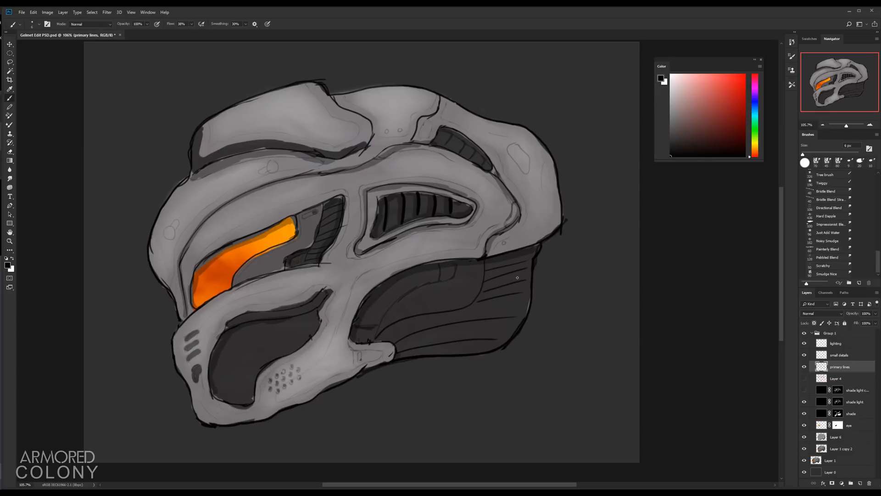
drag(389, 340, 527, 306)
mouse_move(398, 349)
mouse_down()
mouse_move(516, 329)
mouse_move(500, 320)
mouse_up()
Step: Add small tick marks and detail strokes on the cheek and rear section on the small details layer
click(840, 354)
drag(345, 335, 361, 336)
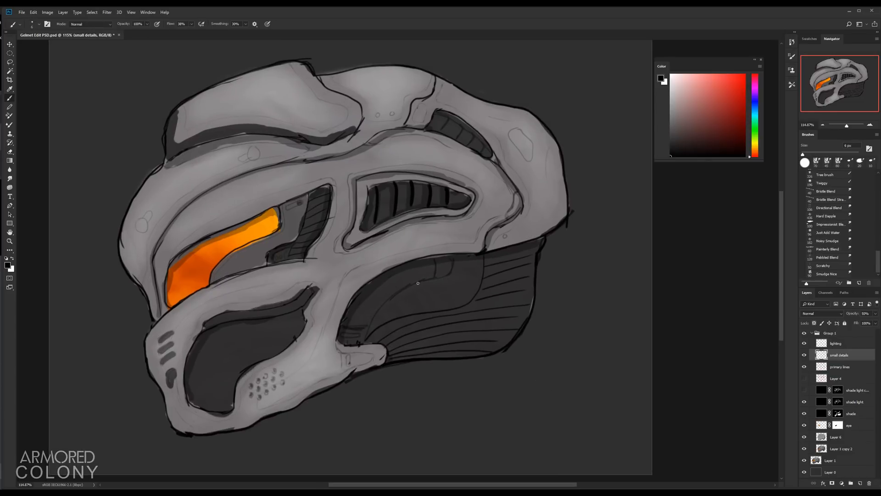
drag(441, 262, 440, 274)
drag(447, 261, 446, 273)
drag(368, 302, 360, 314)
scroll(380, 312, down, 2)
drag(545, 382, 510, 383)
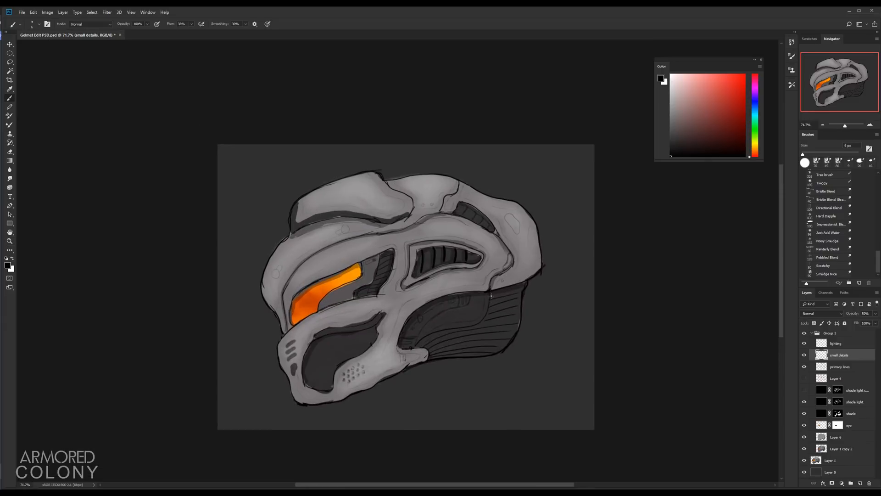
click(836, 343)
key(ctrl+b)
key(Escape)
key(ctrl+u)
drag(97, 207, 132, 208)
key(Escape)
Step: Add a Solid Color fill layer above the lighting layer with a pale peach colour (R 255, G 238, B 224)
click(842, 483)
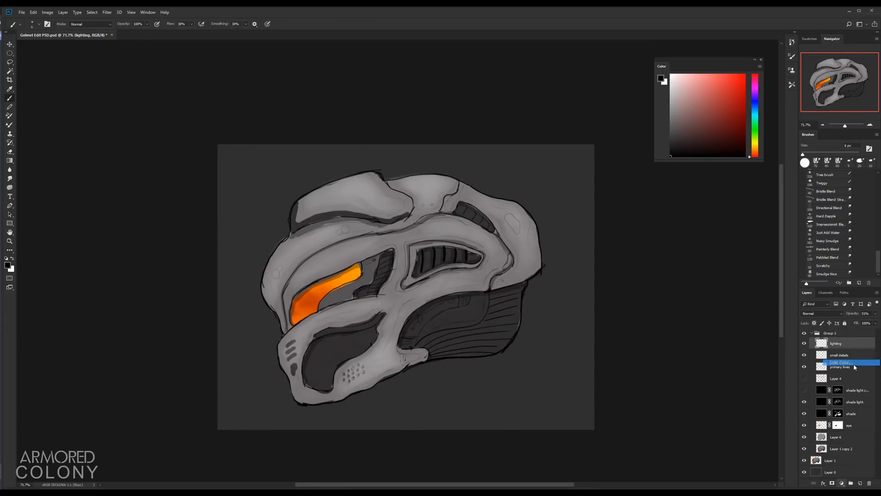
click(854, 365)
click(758, 242)
alt+click(837, 351)
double_click(827, 344)
drag(661, 262, 615, 246)
drag(696, 324, 696, 327)
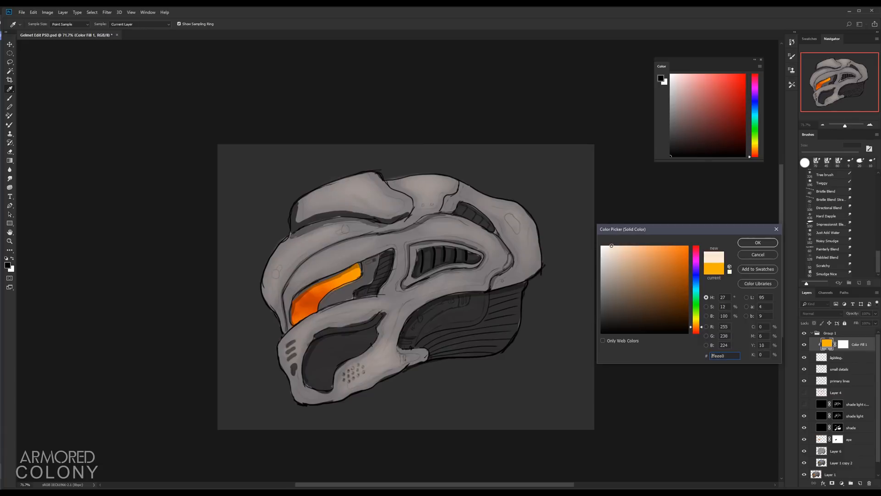
key(Return)
Step: Save the file, duplicate Group 1 and merge the copy into a single layer
key(b)
key(ctrl+s)
key(ctrl+1)
click(829, 333)
key(ctrl+j)
key(ctrl+e)
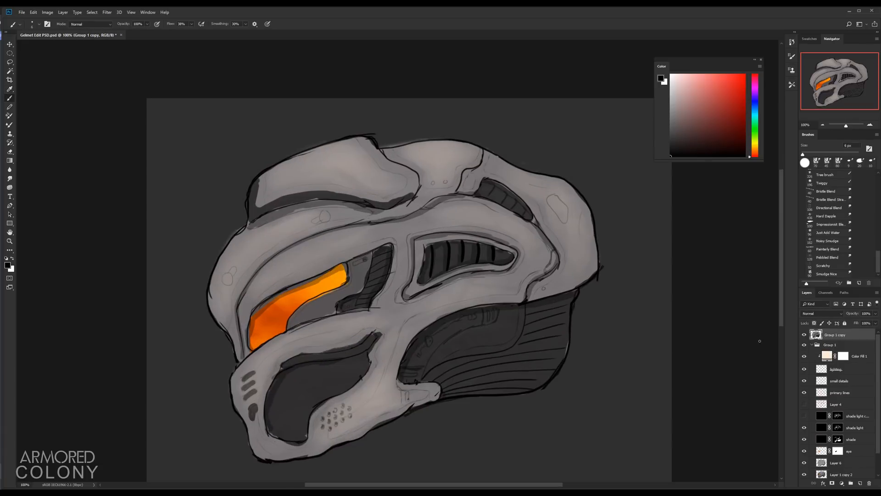
Step: Lasso the upper eye slot, hide Group 1, then copy the slot to a new layer and scale it down slightly
key(l)
drag(469, 228, 473, 230)
key(ctrl+t)
key(Return)
click(805, 345)
key(ctrl+t)
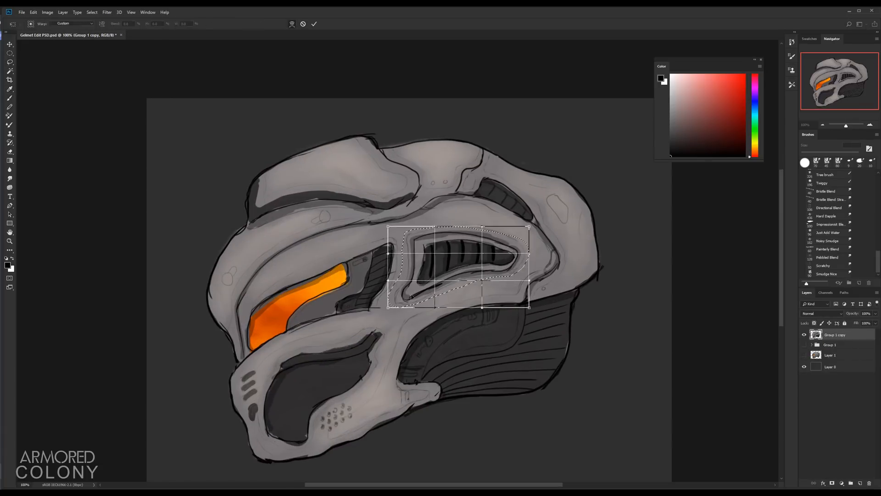
key(Return)
key(ctrl+j)
key(ctrl+t)
drag(531, 309, 521, 282)
key(Return)
Step: Touch up the copied eye slot with the brush and merge it into the Group 1 copy layer
key(b)
click(815, 356)
click(814, 347)
alt+click(400, 294)
mouse_move(406, 298)
mouse_down()
mouse_move(418, 283)
mouse_move(516, 257)
mouse_up()
click(826, 274)
shift+click(817, 359)
key(ctrl+e)
click(817, 335)
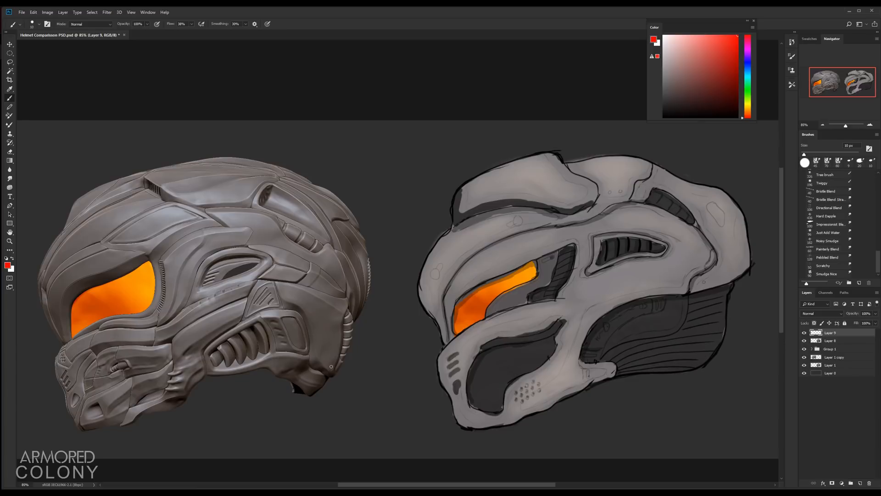
Step: Circle the painted helmet sketch in red
key(bracketright)
key(bracketright)
key(bracketright)
mouse_move(556, 148)
mouse_down()
mouse_move(563, 433)
mouse_move(480, 170)
mouse_up()
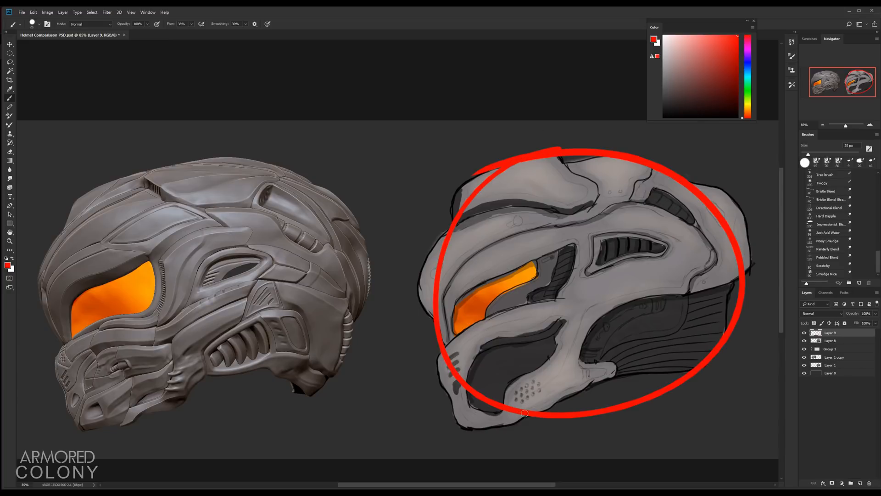
key(ctrl+z)
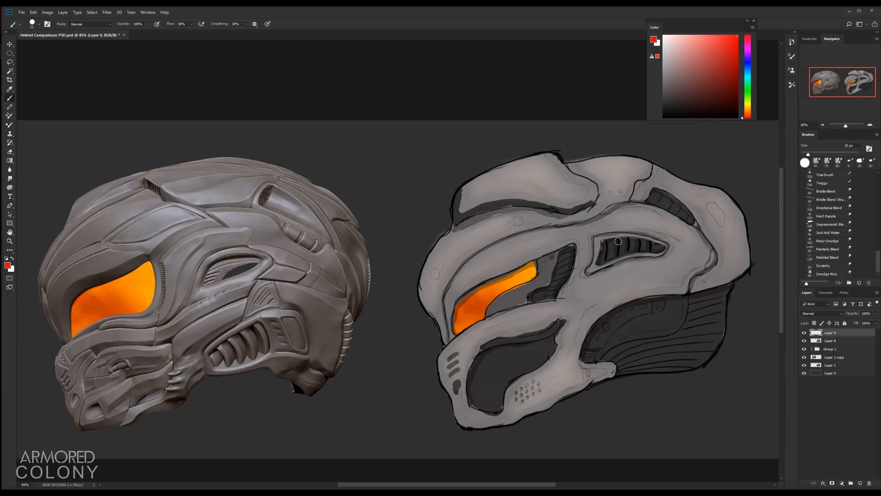
Step: Outline the ZBrush helmet's mouth panel segments in red
key(bracketleft)
key(bracketleft)
key(bracketleft)
mouse_move(87, 368)
mouse_down()
mouse_move(144, 372)
mouse_move(133, 346)
mouse_move(99, 390)
mouse_up()
mouse_move(171, 353)
mouse_down()
mouse_move(163, 397)
mouse_move(121, 406)
mouse_move(87, 432)
mouse_move(146, 410)
mouse_move(97, 400)
mouse_up()
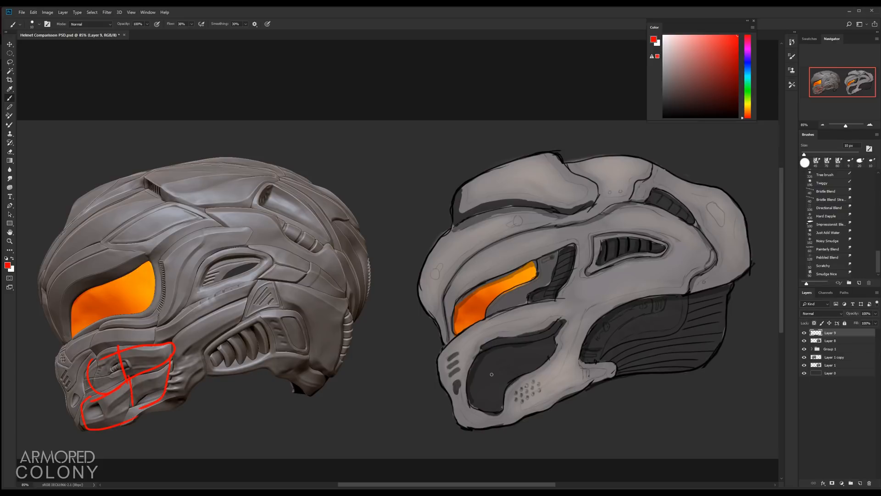
Step: Outline the sketch's mouth opening in red and annotate it with "Big", "Small" and "minor detail" notes
mouse_move(493, 339)
mouse_down()
mouse_move(469, 404)
mouse_move(502, 415)
mouse_move(512, 382)
mouse_move(557, 347)
mouse_move(568, 325)
mouse_move(563, 317)
mouse_move(489, 340)
mouse_up()
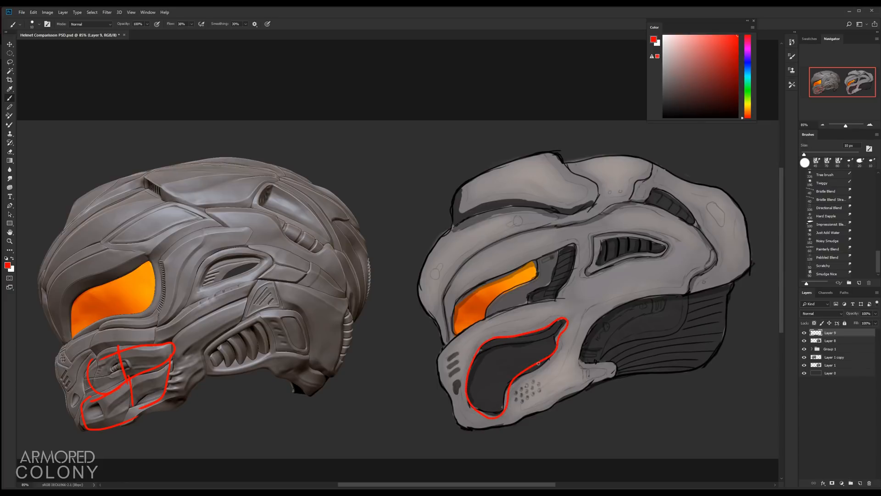
drag(527, 368, 541, 329)
mouse_move(543, 338)
mouse_down()
mouse_move(565, 327)
mouse_move(546, 336)
mouse_move(560, 321)
mouse_up()
drag(478, 384, 499, 386)
mouse_move(533, 353)
mouse_down()
mouse_move(529, 362)
mouse_move(548, 351)
mouse_up()
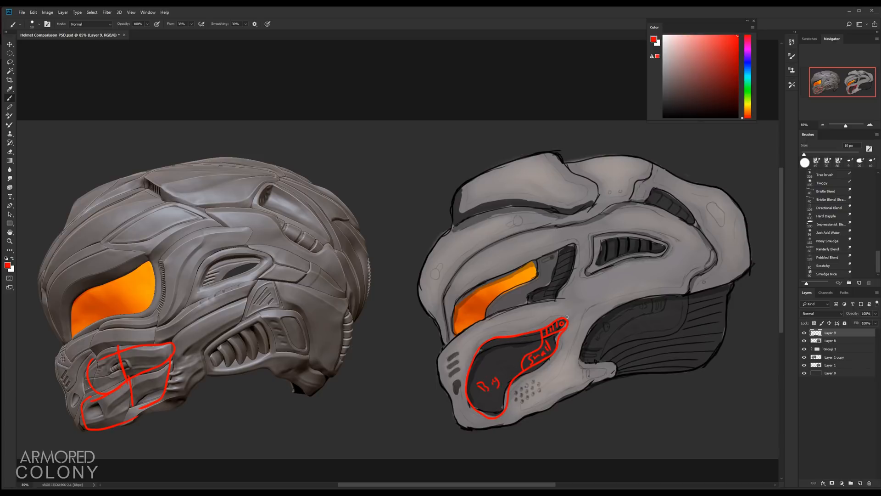
mouse_move(569, 307)
mouse_down()
mouse_move(573, 316)
mouse_move(591, 292)
mouse_move(597, 299)
mouse_move(620, 290)
mouse_up()
Step: Turn on CMYK proof colours and try scribbling red fill inside the sketch's mouth opening
key(ctrl+y)
key(bracketright)
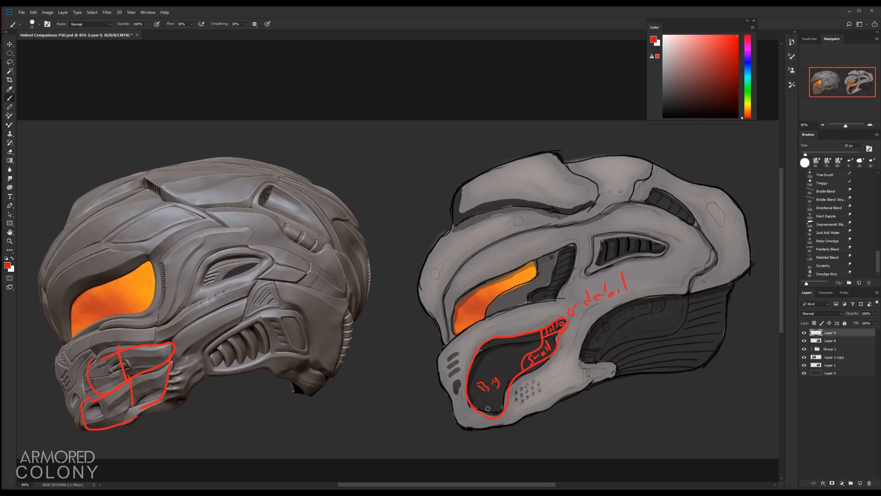
mouse_move(488, 408)
mouse_down()
mouse_move(476, 392)
mouse_move(503, 402)
mouse_move(478, 358)
mouse_move(524, 368)
mouse_move(531, 334)
mouse_up()
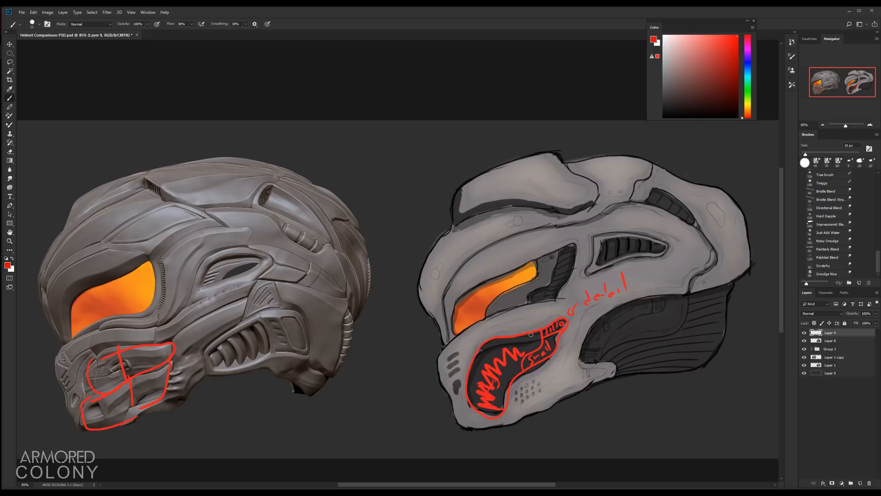
key(ctrl+z)
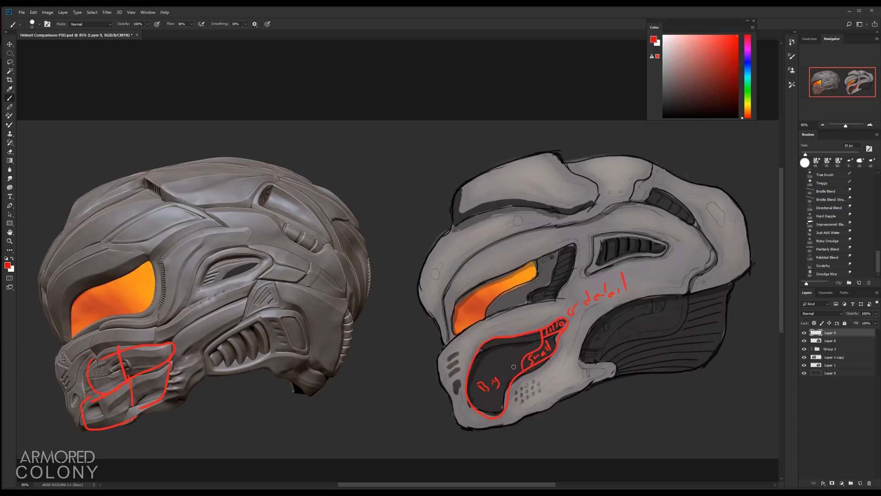
Step: Outline the sketch's main shell and rear neck section with thick red strokes
mouse_move(504, 349)
mouse_down()
mouse_move(496, 359)
mouse_move(545, 351)
mouse_move(555, 326)
mouse_up()
key(ctrl+alt+z)
key(bracketright)
key(bracketright)
key(bracketright)
key(bracketright)
key(bracketright)
key(bracketright)
key(bracketright)
mouse_move(453, 226)
mouse_down()
mouse_move(415, 276)
mouse_move(455, 421)
mouse_move(536, 419)
mouse_move(602, 390)
mouse_move(619, 354)
mouse_move(584, 345)
mouse_move(609, 308)
mouse_move(672, 286)
mouse_move(729, 282)
mouse_move(756, 248)
mouse_move(731, 208)
mouse_move(652, 169)
mouse_move(613, 160)
mouse_move(493, 185)
mouse_move(458, 206)
mouse_move(450, 232)
mouse_up()
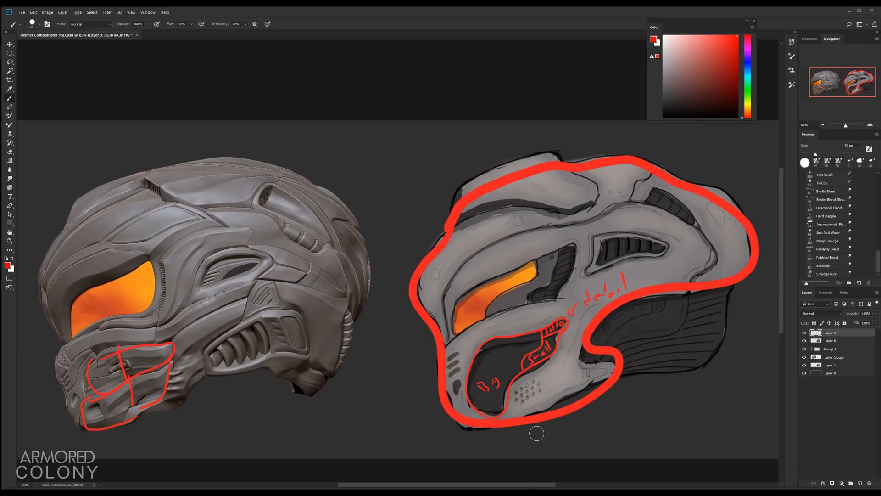
mouse_move(590, 344)
mouse_down()
mouse_move(655, 368)
mouse_move(722, 341)
mouse_move(732, 294)
mouse_move(709, 285)
mouse_up()
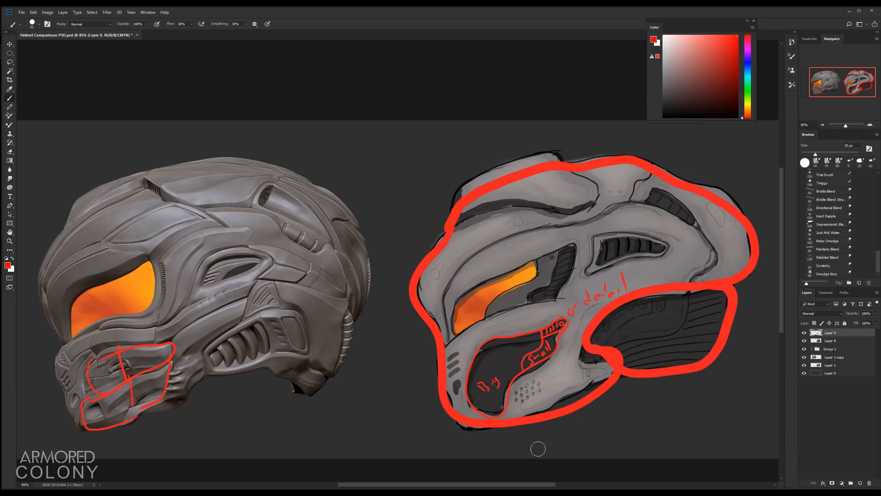
Step: Outline the orange visor on the sketch in red
key(bracketleft)
key(bracketleft)
drag(546, 328, 560, 323)
key(ctrl+z)
mouse_move(460, 296)
mouse_down()
mouse_move(449, 318)
mouse_move(473, 332)
mouse_move(503, 290)
mouse_move(534, 274)
mouse_move(495, 275)
mouse_move(453, 304)
mouse_up()
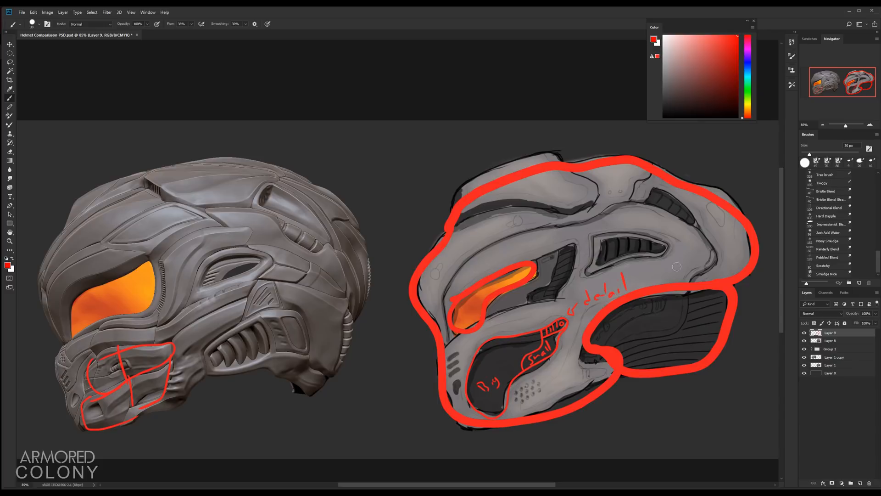
Step: Mark red dots on the crest and side and draw a star on the helmet's top
key(bracketleft)
click(518, 218)
click(690, 245)
key(bracketleft)
key(bracketleft)
key(bracketleft)
mouse_move(545, 173)
mouse_down()
mouse_move(531, 209)
mouse_move(573, 189)
mouse_move(527, 188)
mouse_move(560, 211)
mouse_move(545, 175)
mouse_up()
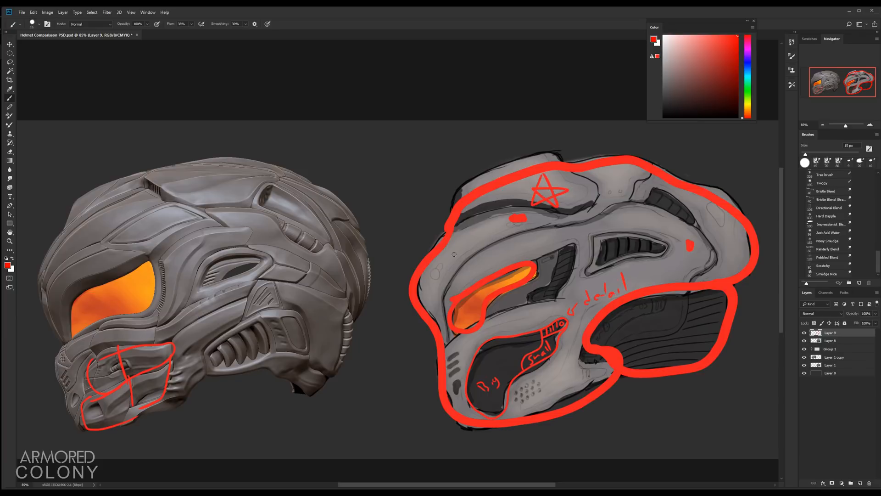
Step: Clear all red annotations from the annotation layer
mouse_move(447, 267)
mouse_down()
mouse_move(464, 252)
mouse_move(455, 267)
mouse_move(444, 262)
mouse_move(479, 267)
mouse_up()
key(ctrl+a)
key(Delete)
key(ctrl+d)
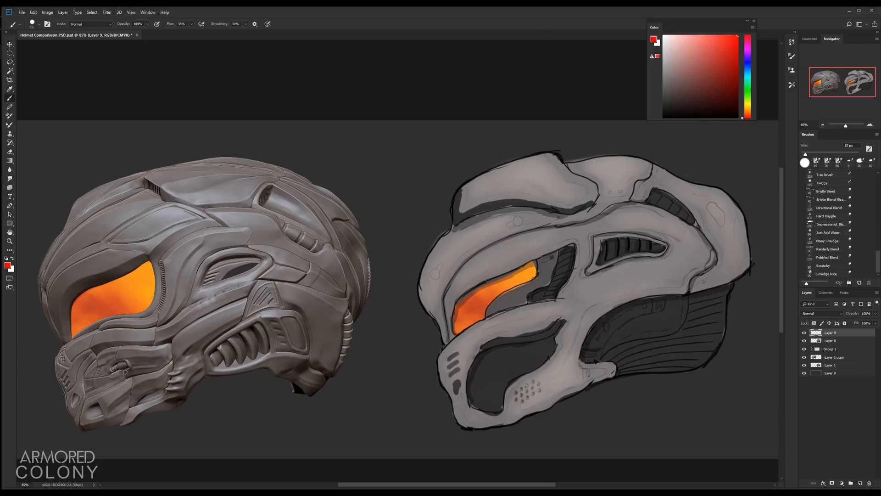
Step: Draw a red grid of panel lines over the ZBrush helmet's mouth section
drag(122, 346, 126, 407)
drag(85, 394, 171, 365)
drag(171, 340, 165, 387)
drag(111, 358, 175, 348)
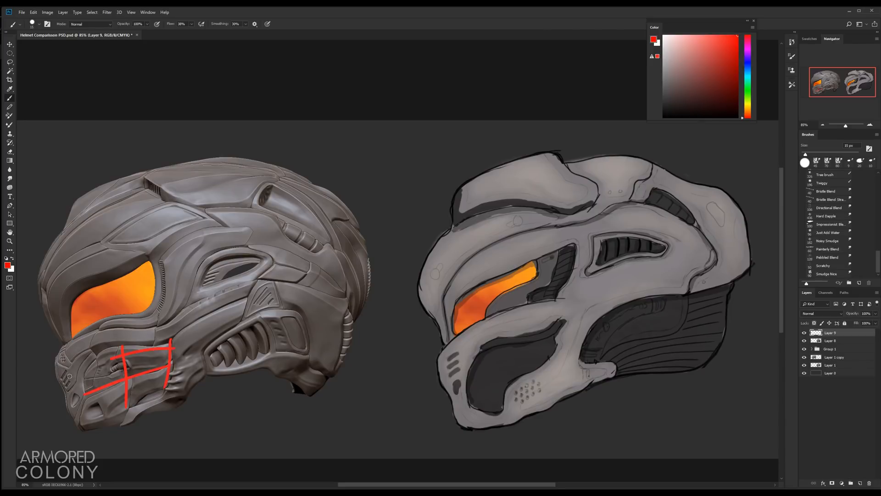
mouse_move(93, 360)
mouse_down()
mouse_move(82, 411)
mouse_move(178, 389)
mouse_up()
Step: Draw red vertical and sweeping horizontal flow lines across the painted helmet sketch
drag(582, 228, 559, 394)
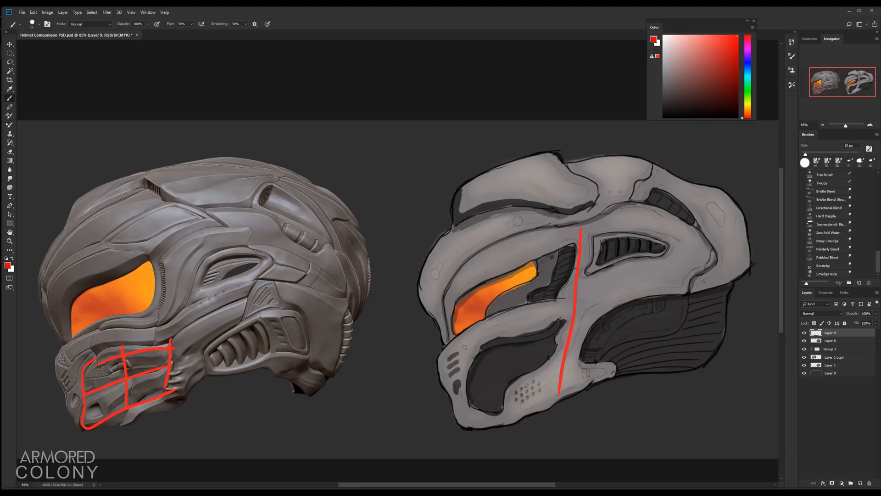
mouse_move(465, 347)
mouse_down()
mouse_move(651, 284)
mouse_move(729, 284)
mouse_up()
mouse_move(450, 287)
mouse_down()
mouse_move(626, 220)
mouse_move(695, 215)
mouse_up()
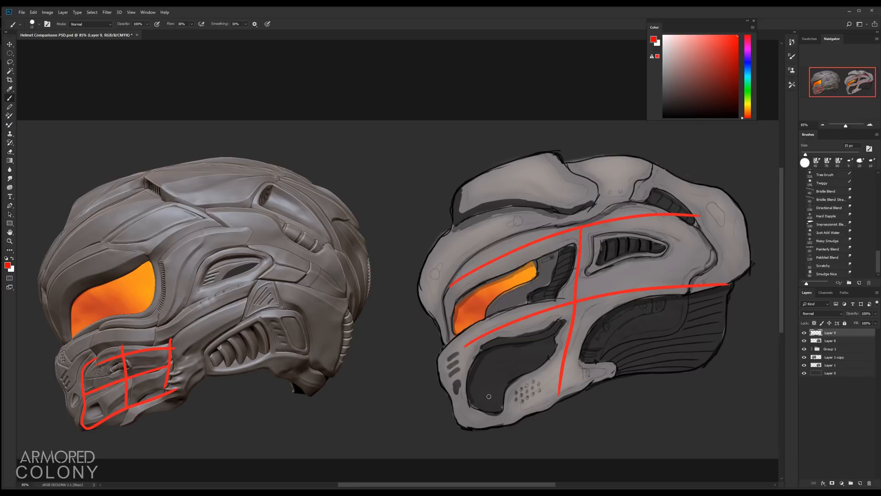
drag(483, 415, 707, 351)
drag(695, 216, 681, 359)
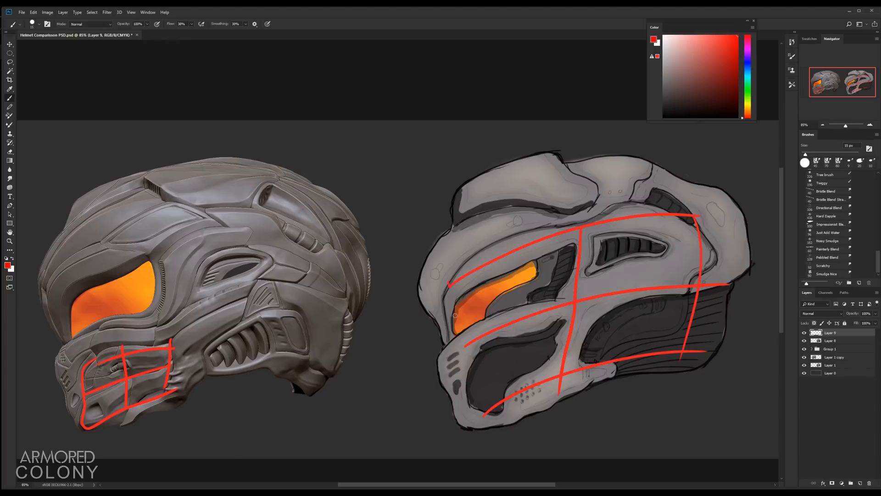
drag(455, 315, 482, 419)
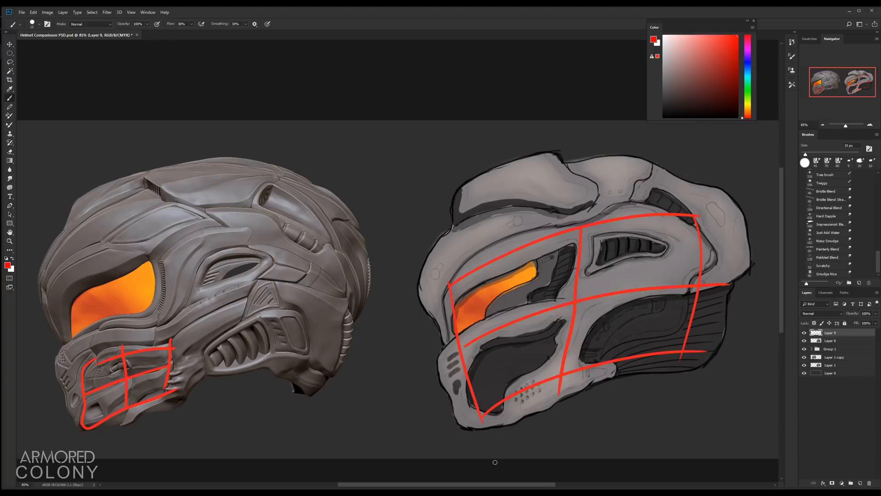